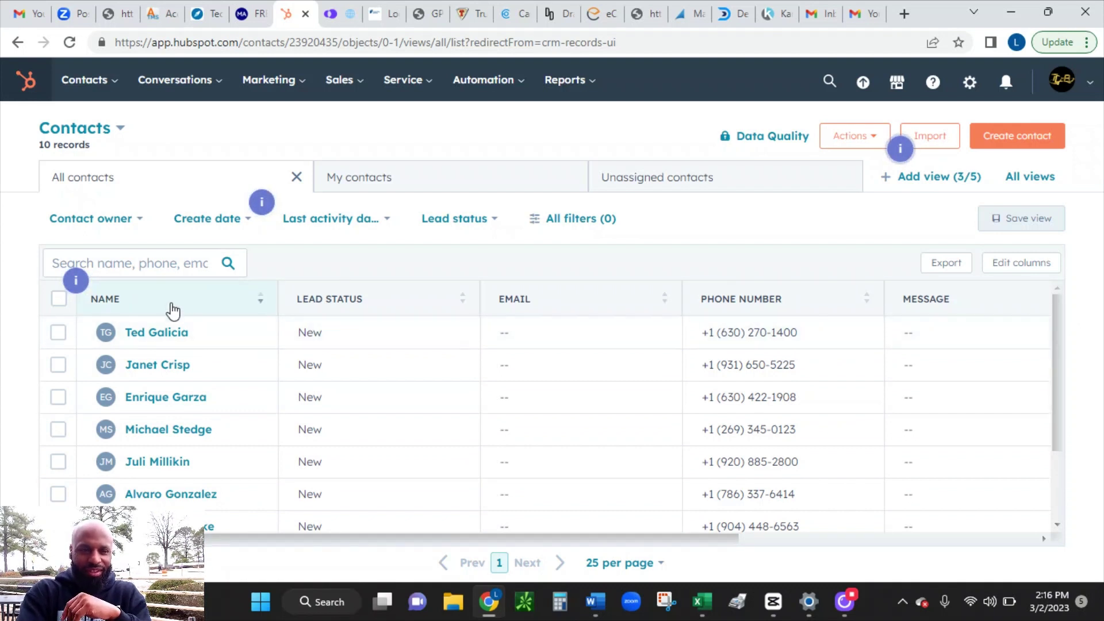
# - Open the Freudenberg & Co. contact's record and copy the contact's phone number
pyautogui.click(151, 337)
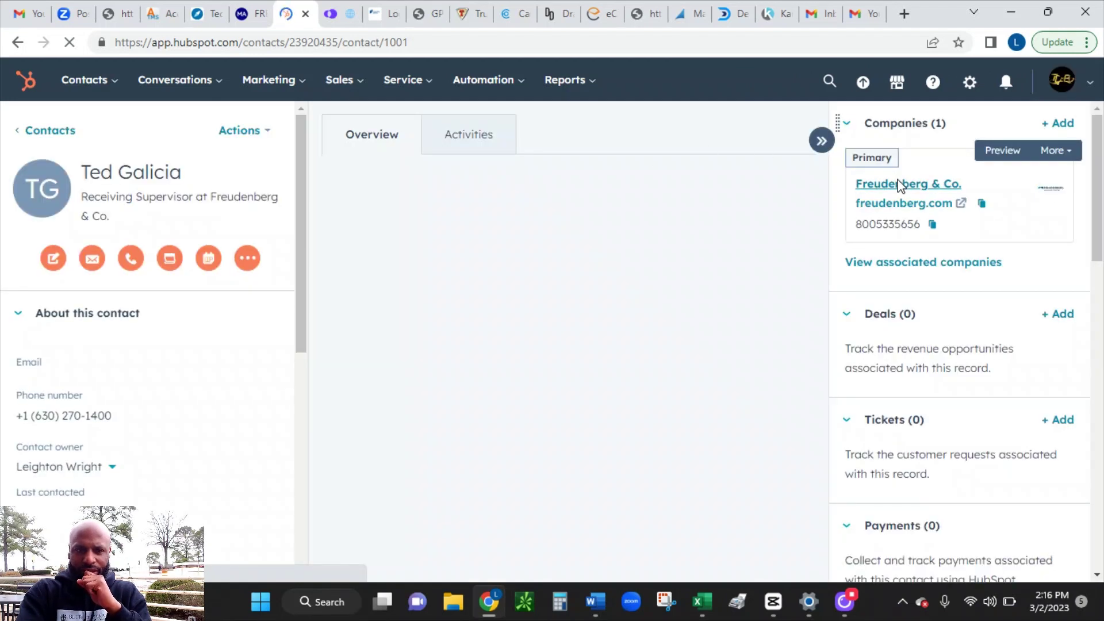
pyautogui.click(120, 418)
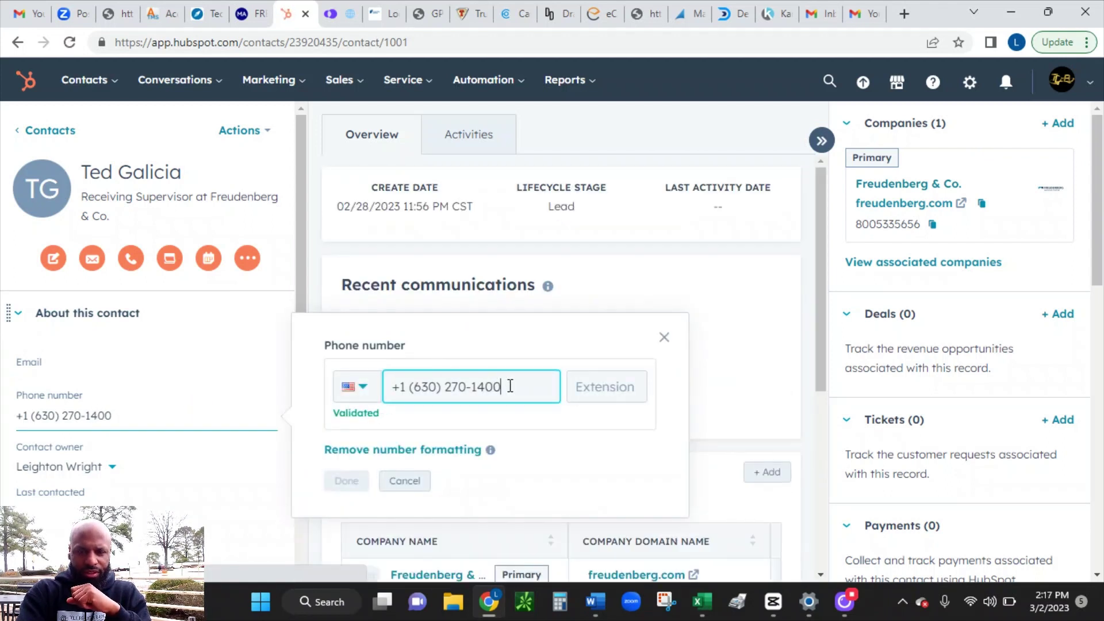
pyautogui.moveTo(506, 385); pyautogui.dragTo(396, 382)
pyautogui.hotkey('ctrl', 'c')
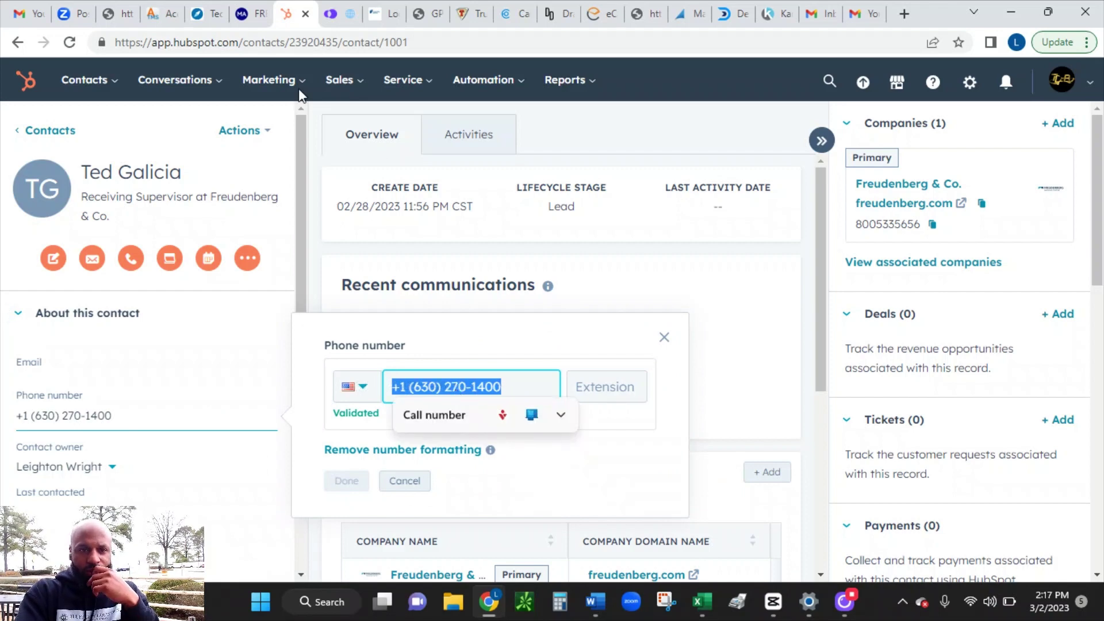
# - Switch to OpenPhone and start a call from the Primary line to the copied phone number
pyautogui.moveTo(324, 19)
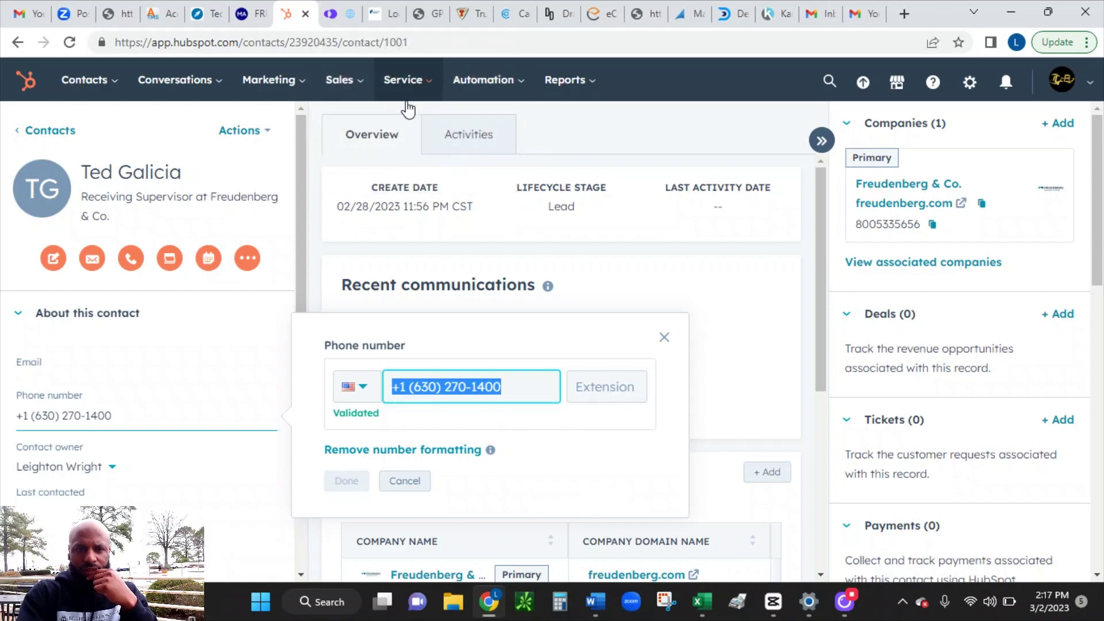
pyautogui.click(331, 16)
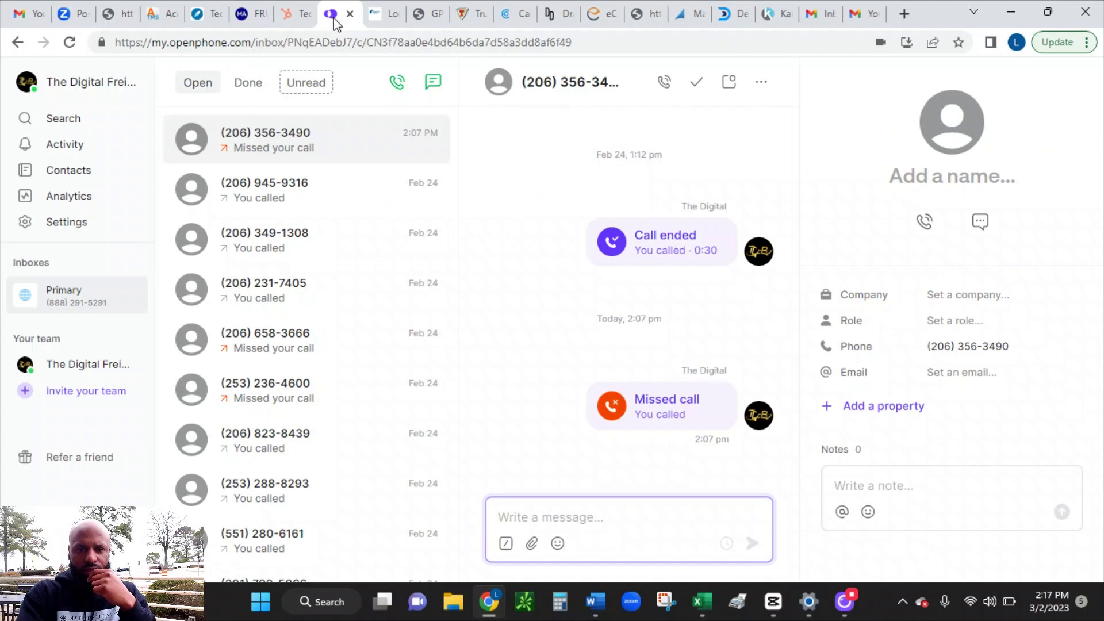
pyautogui.click(397, 83)
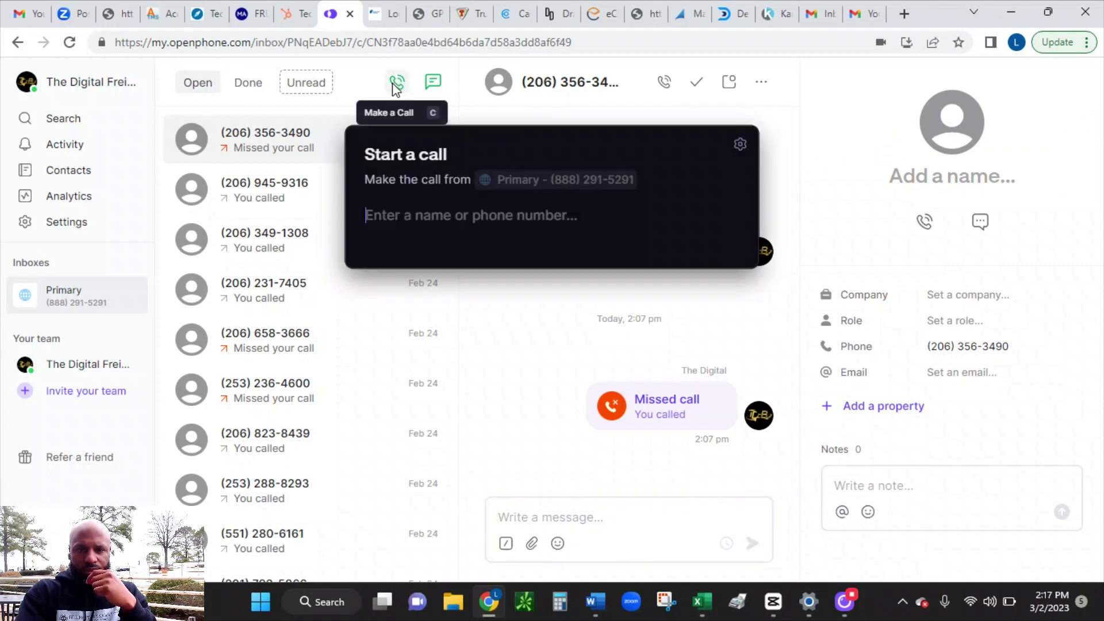
pyautogui.hotkey('ctrl', 'v')
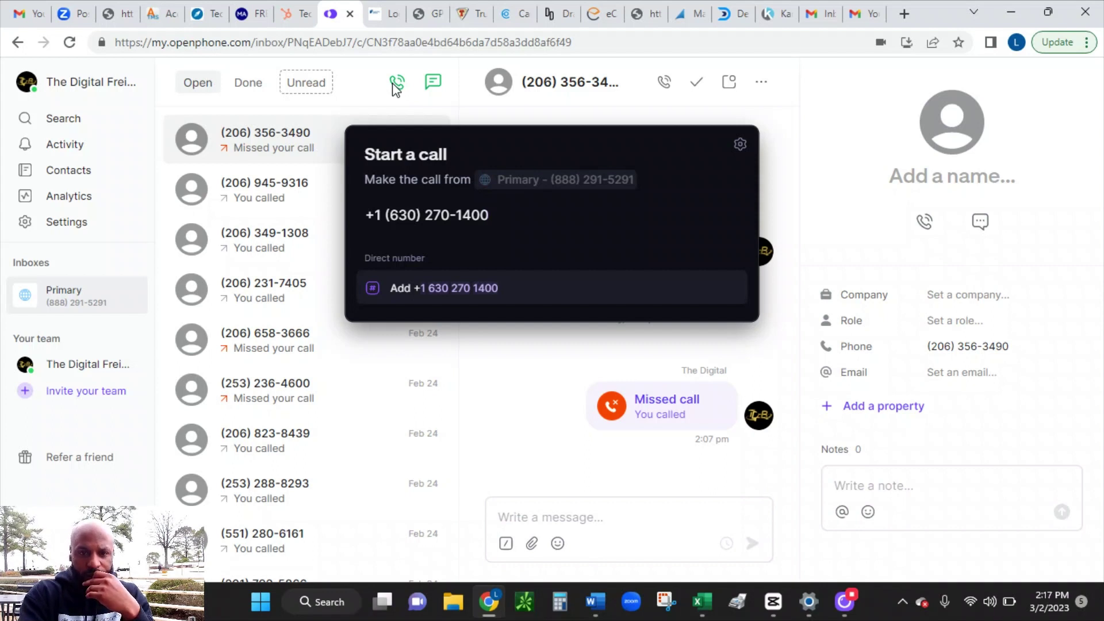
pyautogui.press('Return')
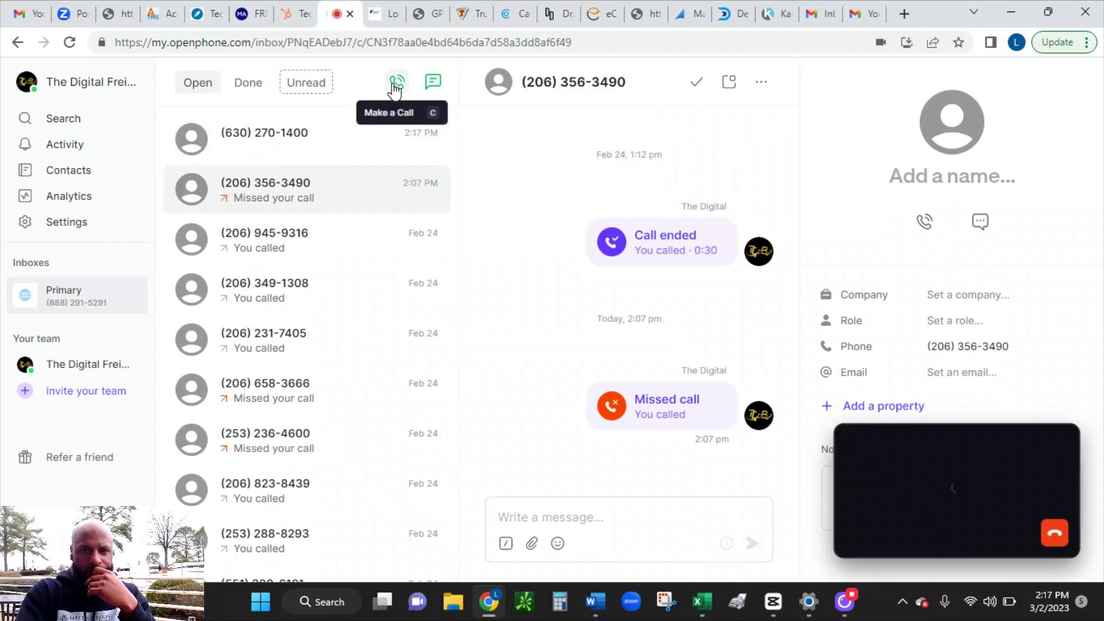
# - Switch back to HubSpot, close the contact's phone number editor and return to the list of all contacts
pyautogui.click(291, 15)
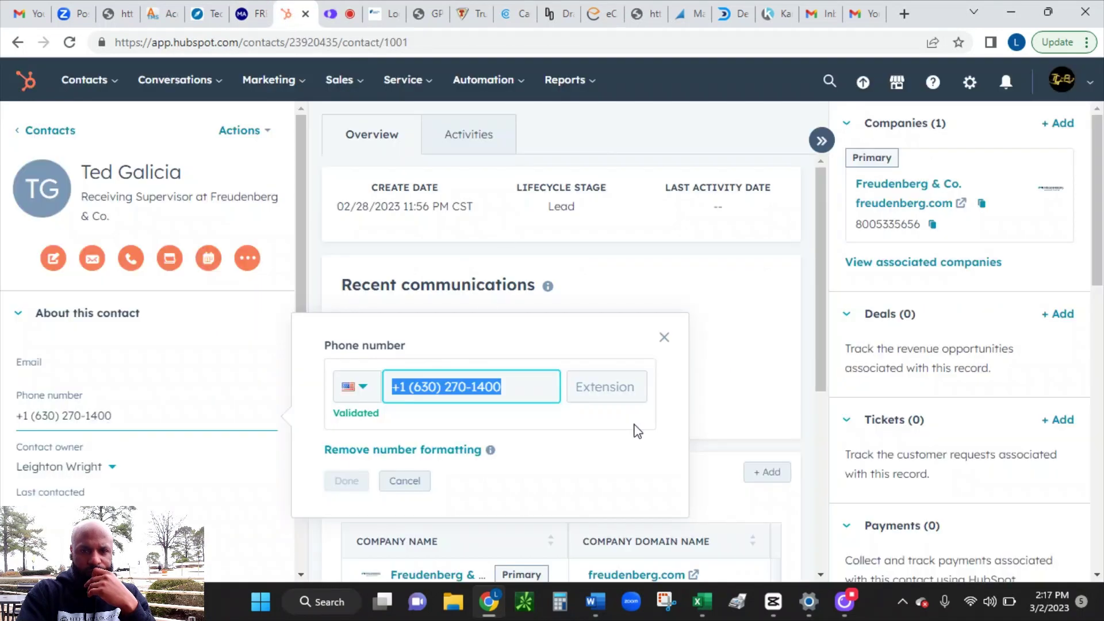
pyautogui.click(663, 339)
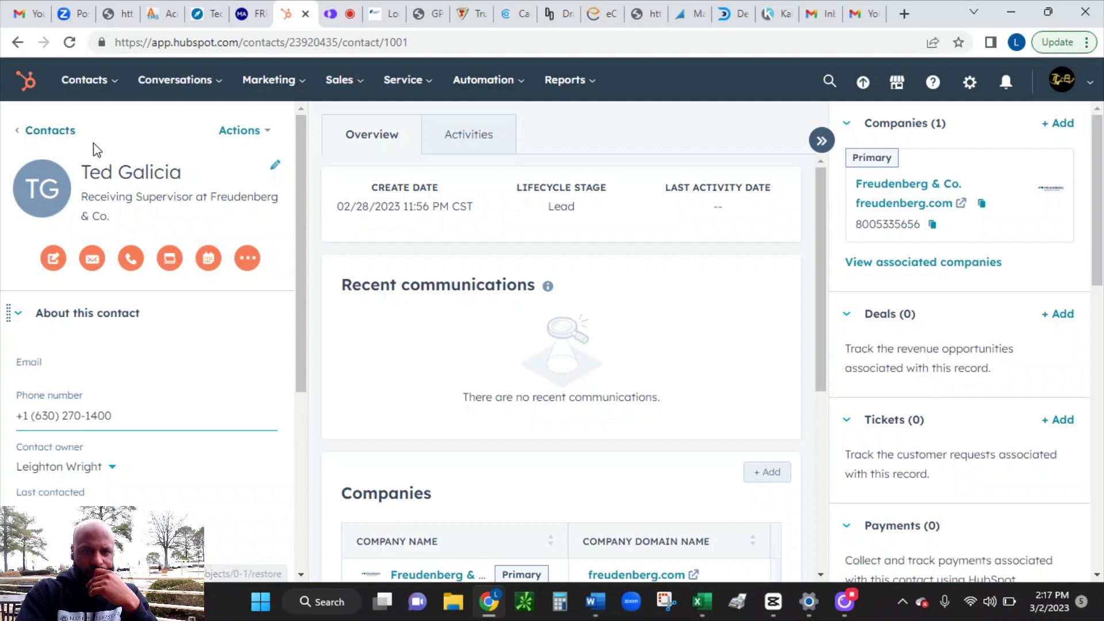
pyautogui.click(55, 136)
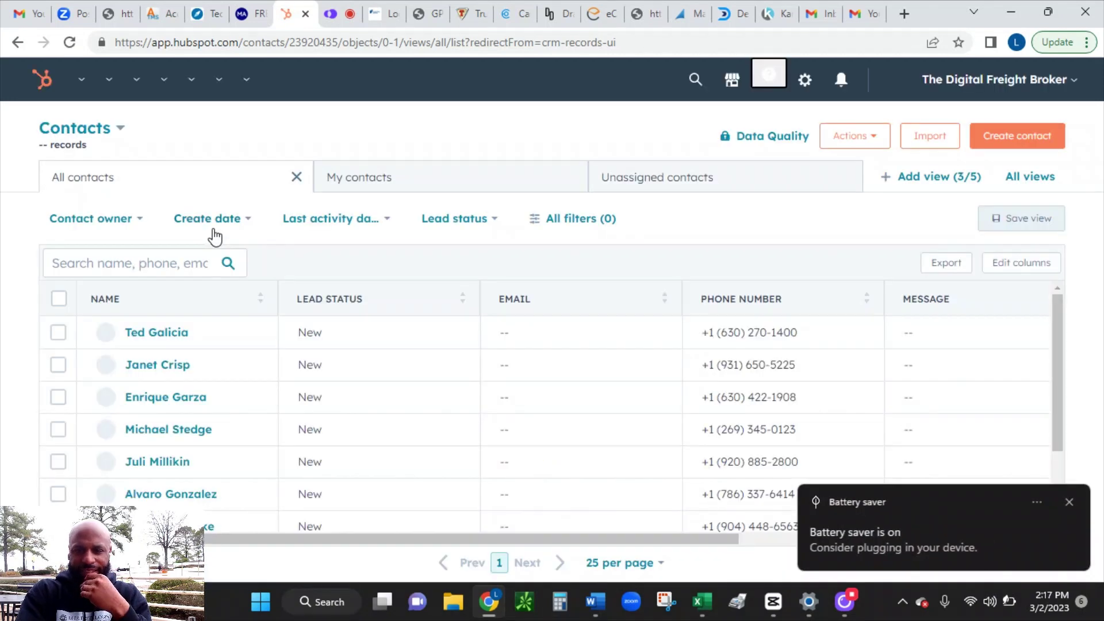
pyautogui.click(1068, 503)
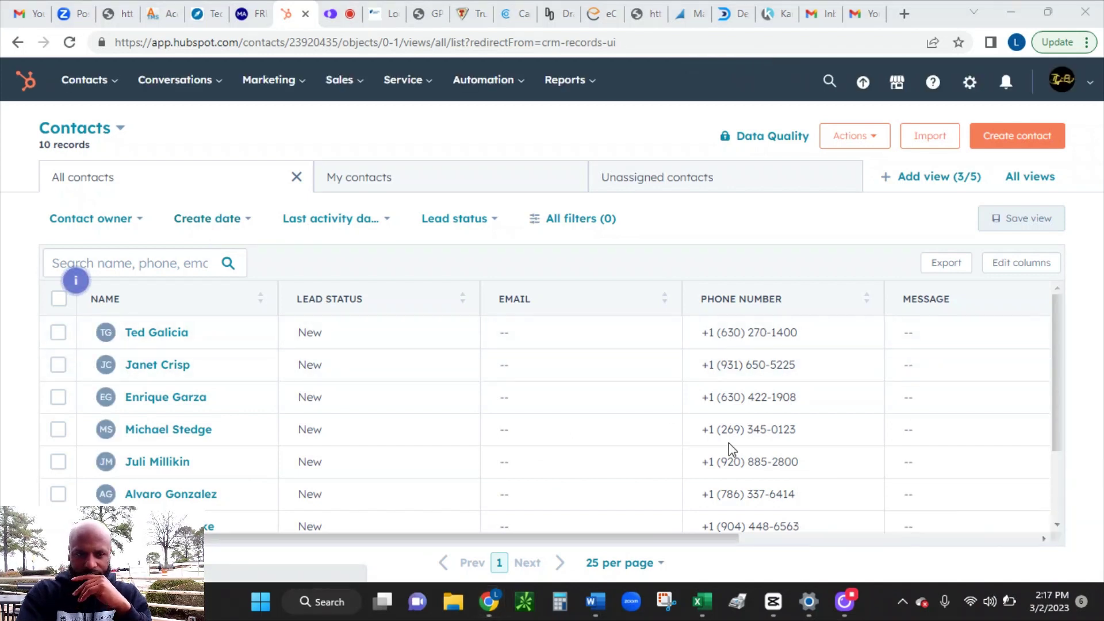
pyautogui.click(599, 330)
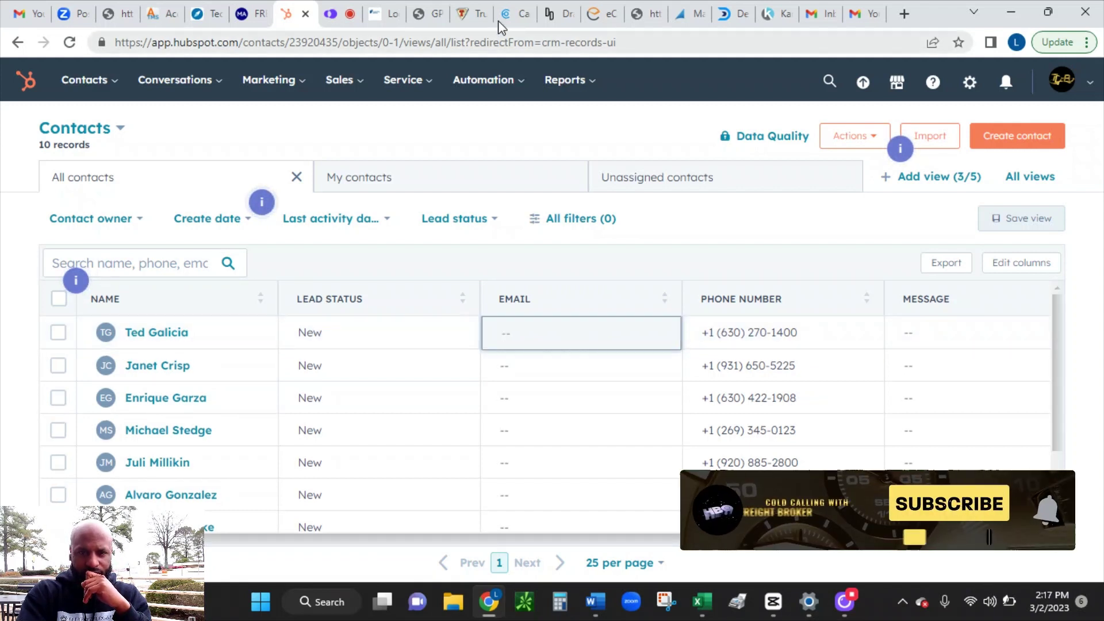
# - Return to the ongoing call in OpenPhone, open its keypad and send the digits 5 and 2
pyautogui.click(343, 17)
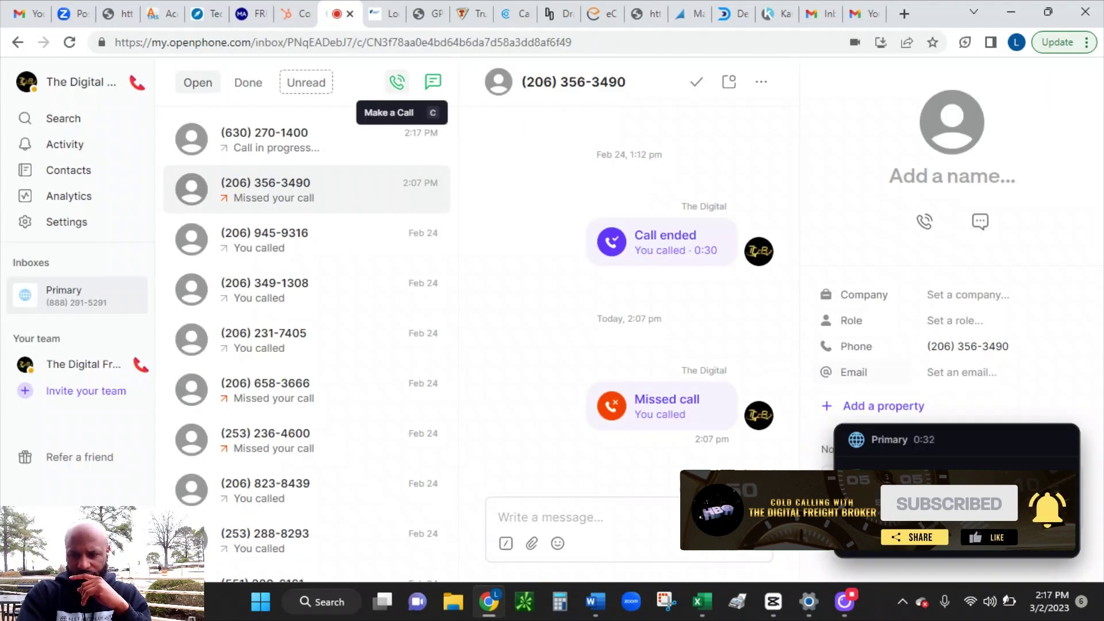
pyautogui.press('c')
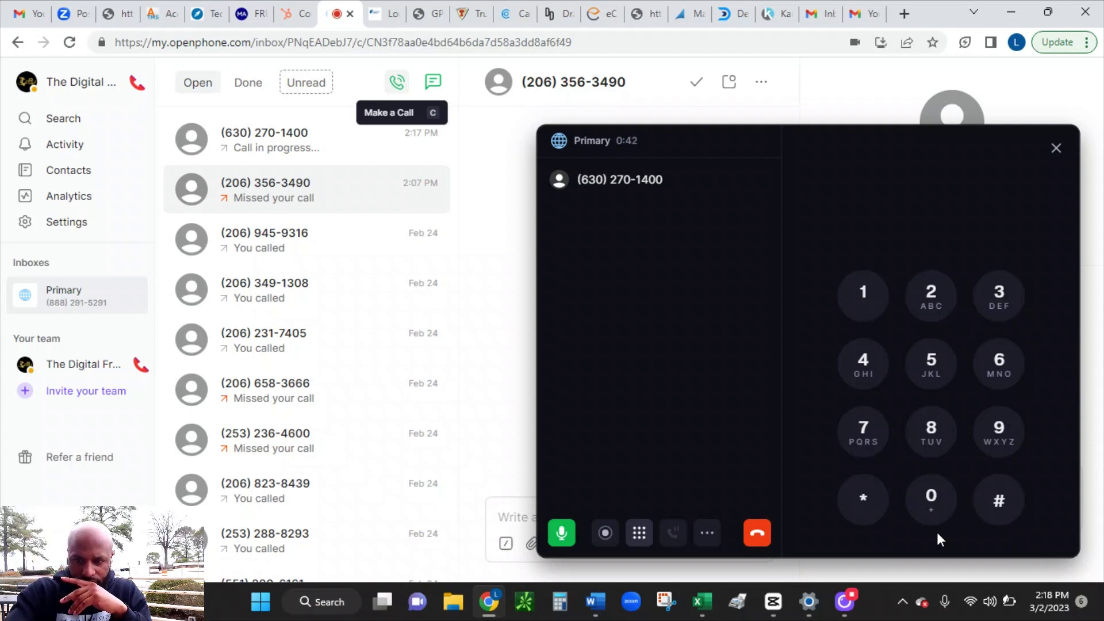
pyautogui.click(931, 364)
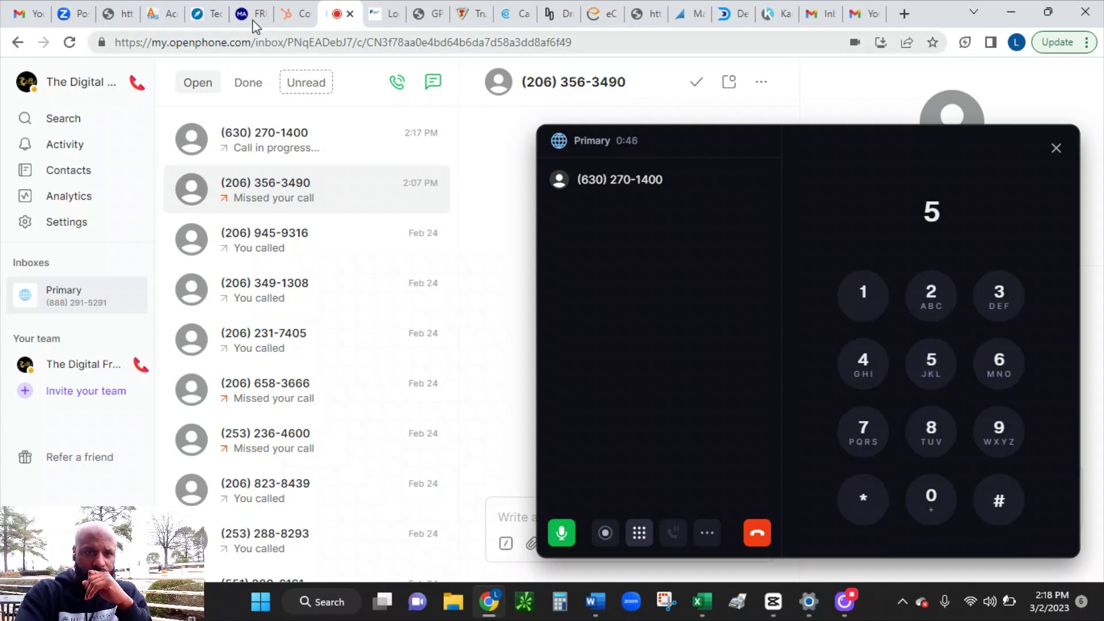
pyautogui.click(290, 14)
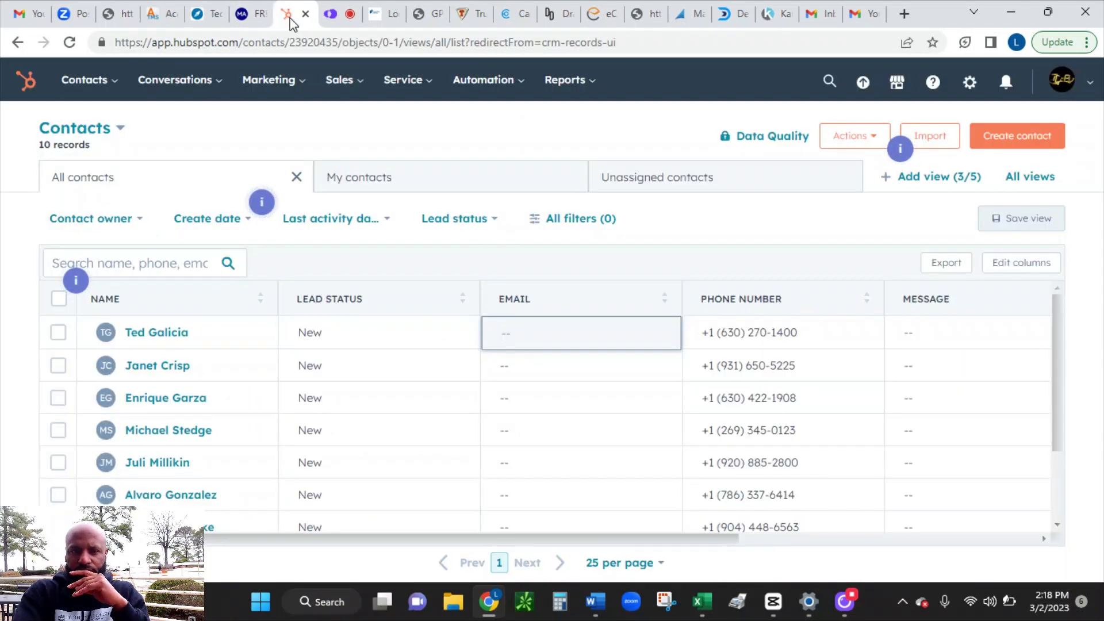
pyautogui.click(338, 18)
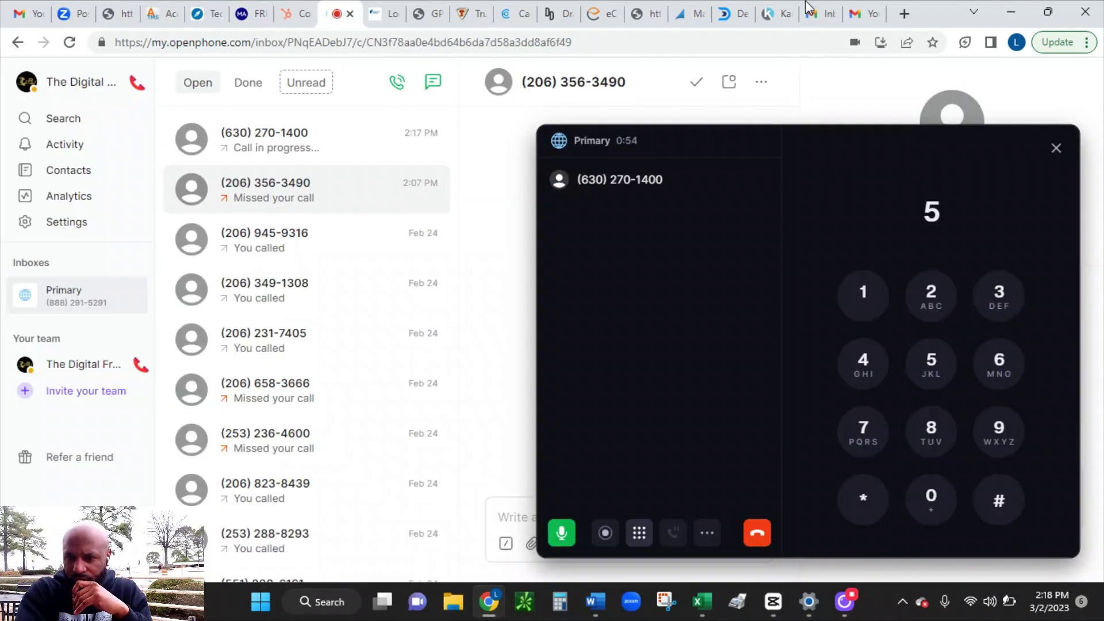
pyautogui.click(932, 296)
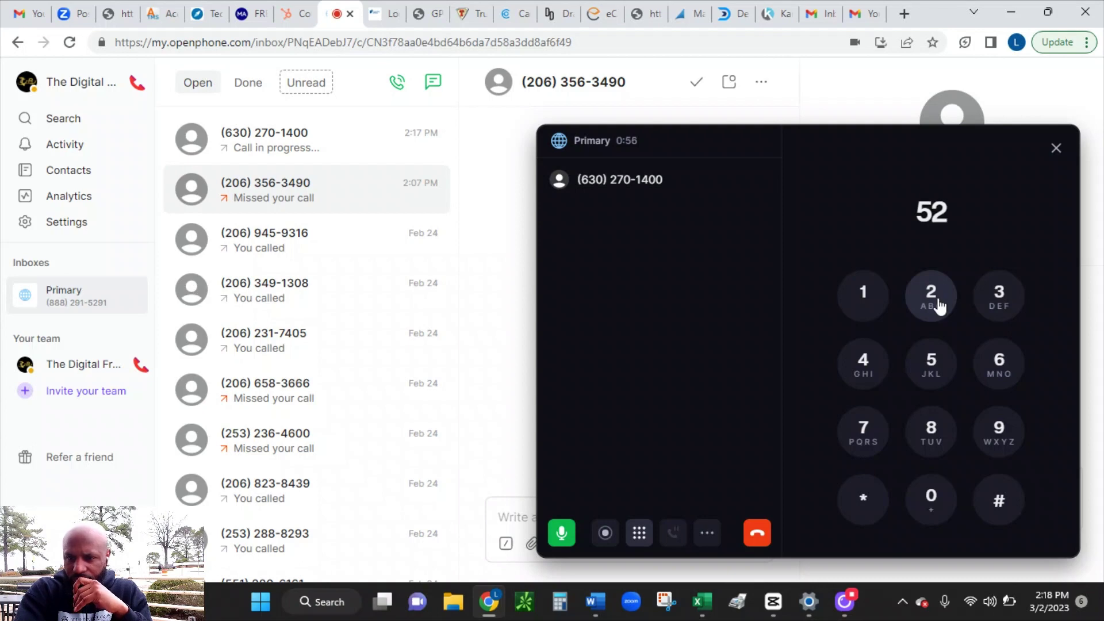
# - Send 1, 0, 0 and 4 on the OpenPhone call keypad, and end the call
pyautogui.click(289, 19)
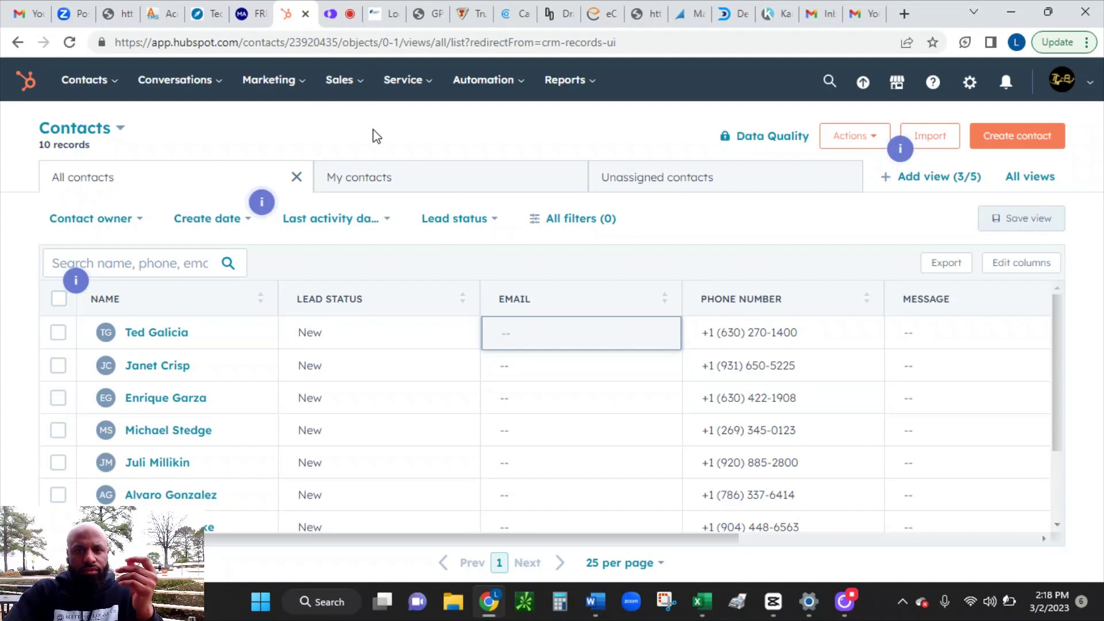
pyautogui.click(336, 14)
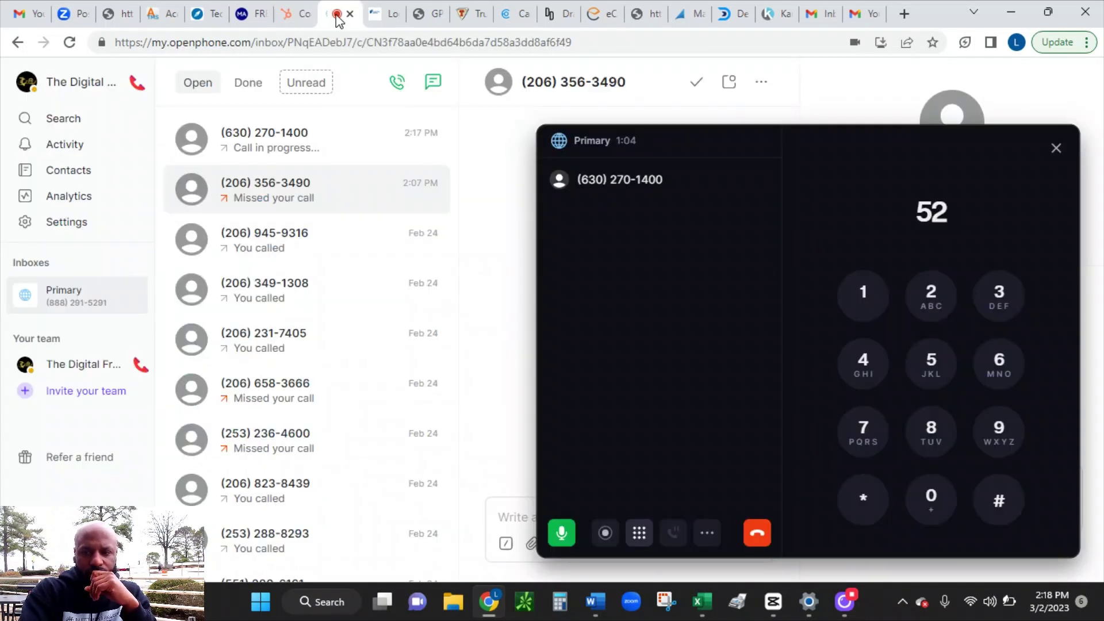
pyautogui.click(863, 296)
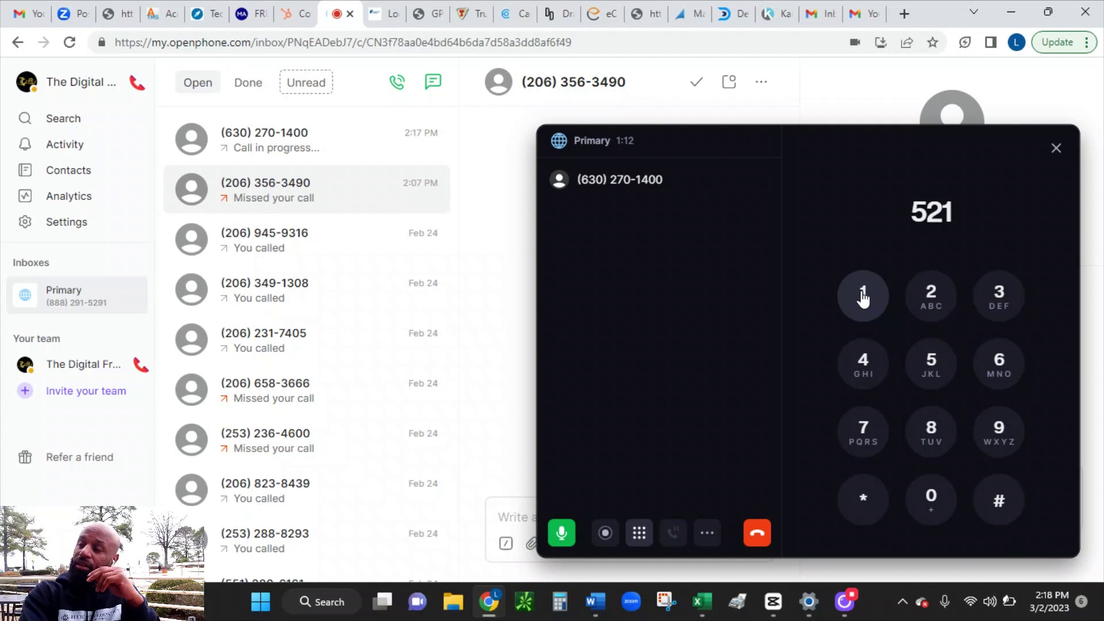
pyautogui.click(932, 499)
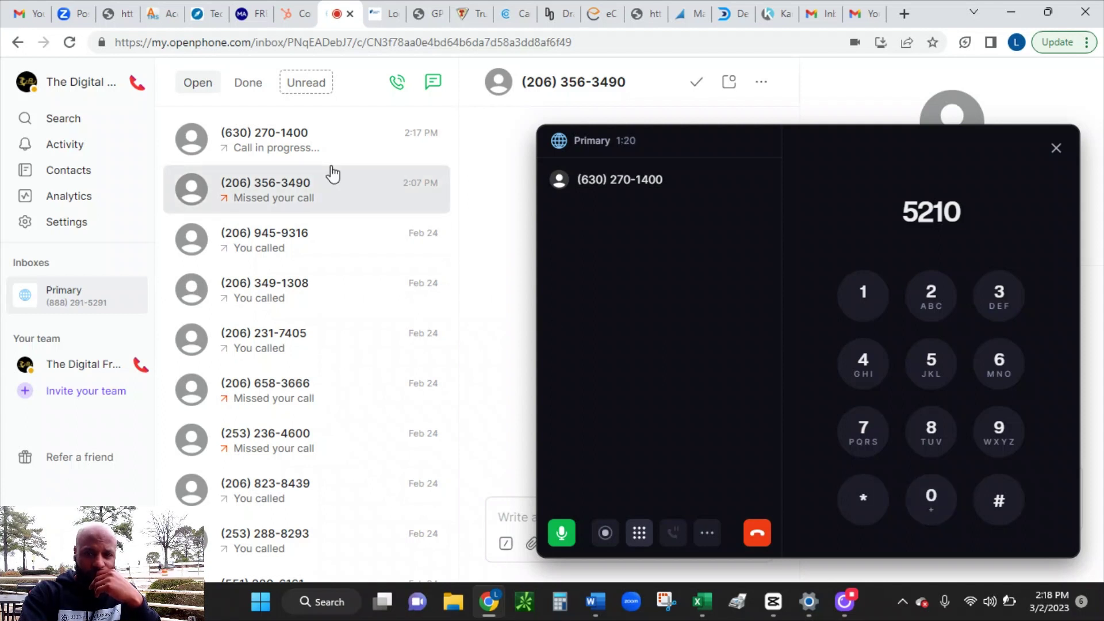
pyautogui.moveTo(333, 173)
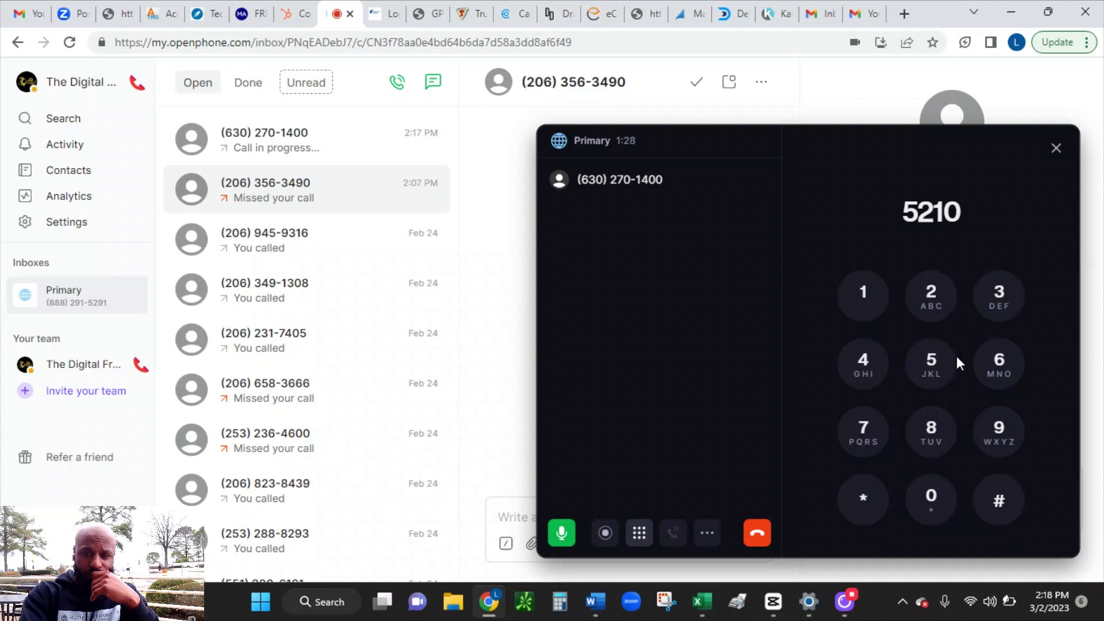
pyautogui.click(931, 497)
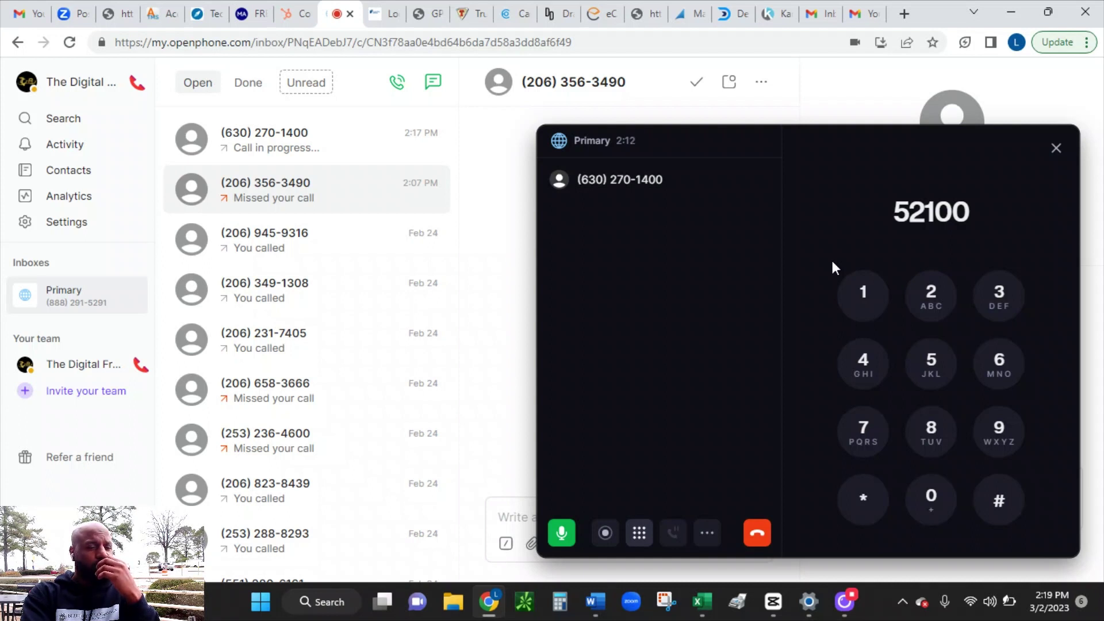
pyautogui.click(864, 362)
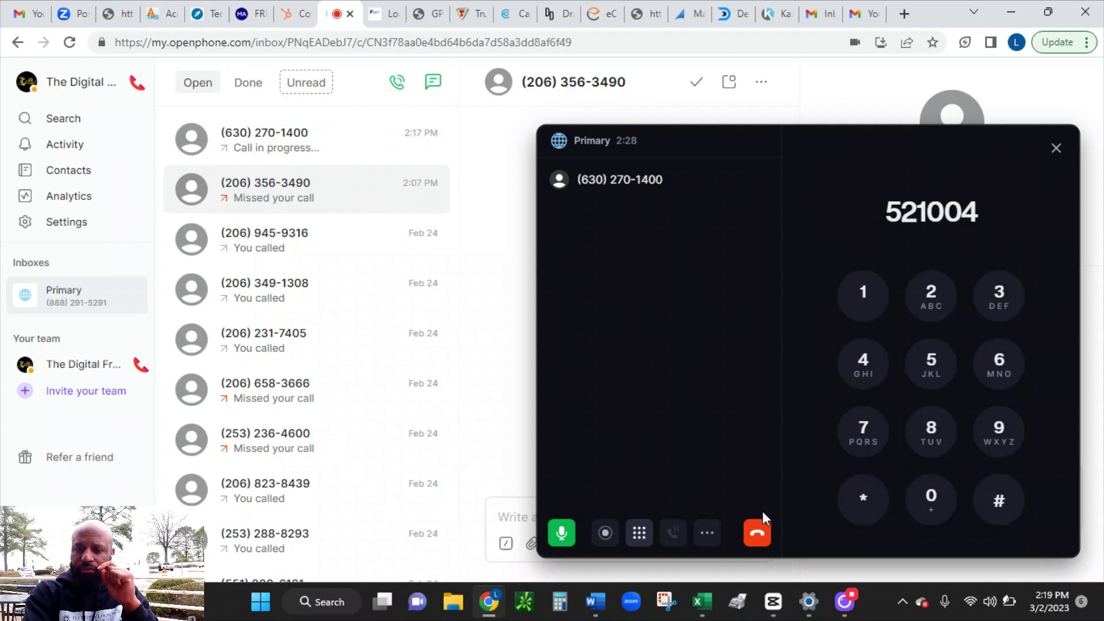
pyautogui.click(759, 536)
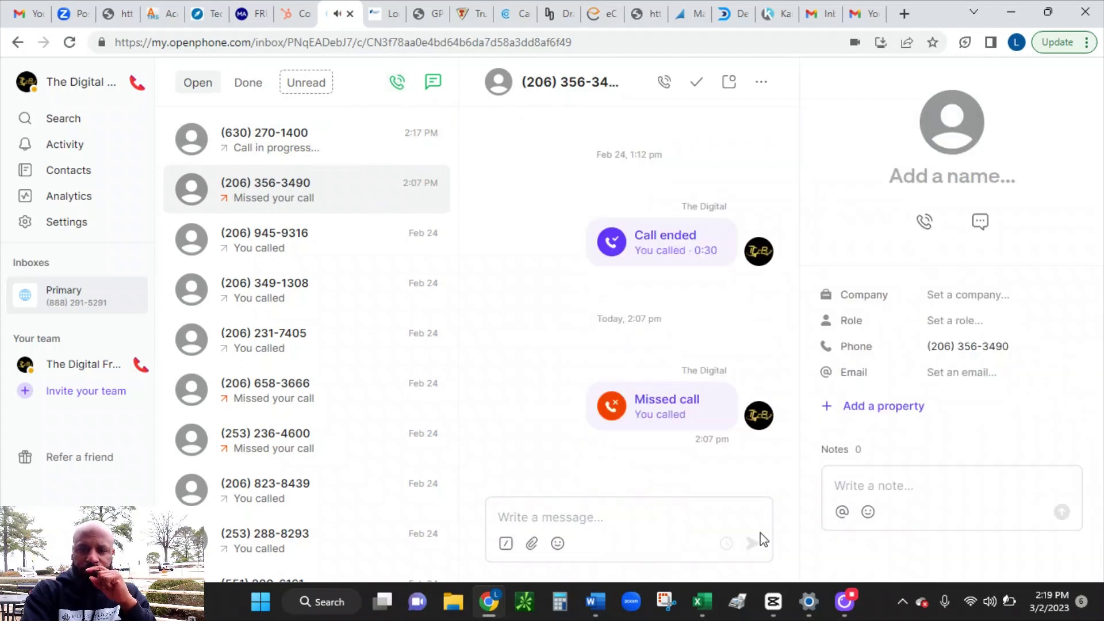
# - Switch to HubSpot, set the called contact's Message field to "Call back" in the contact list and save the change
pyautogui.click(289, 18)
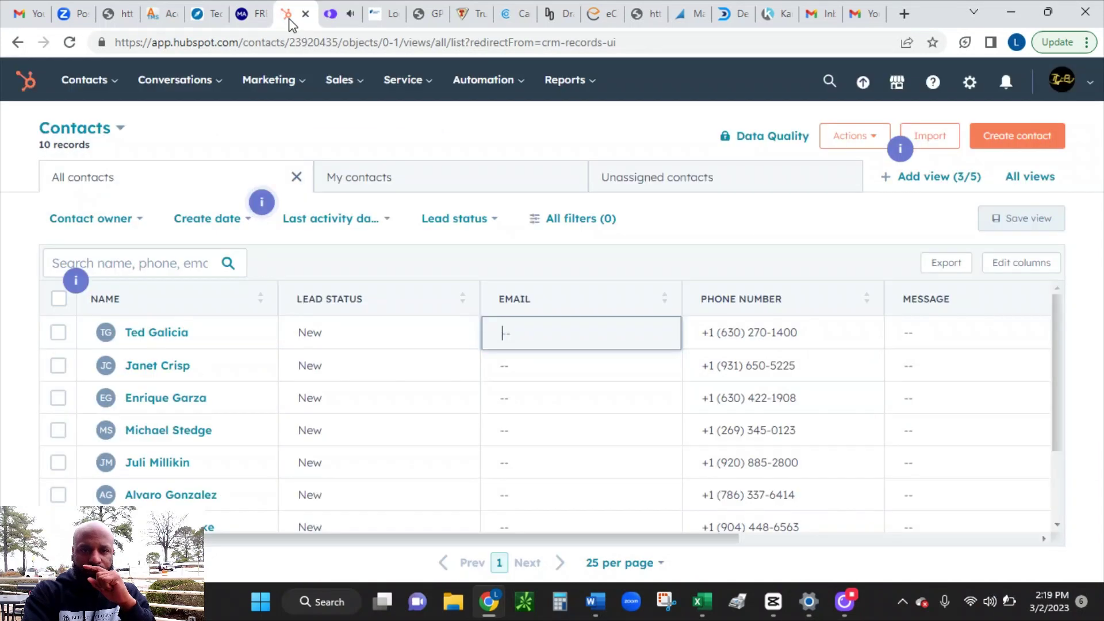
pyautogui.click(924, 326)
pyautogui.write('c')
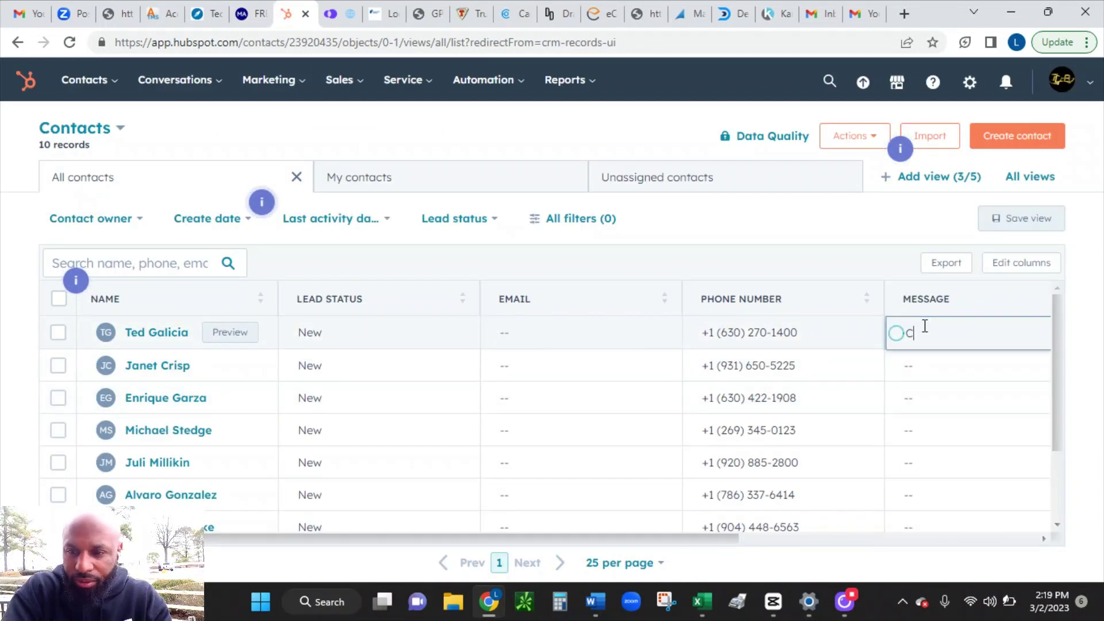
pyautogui.write('all back')
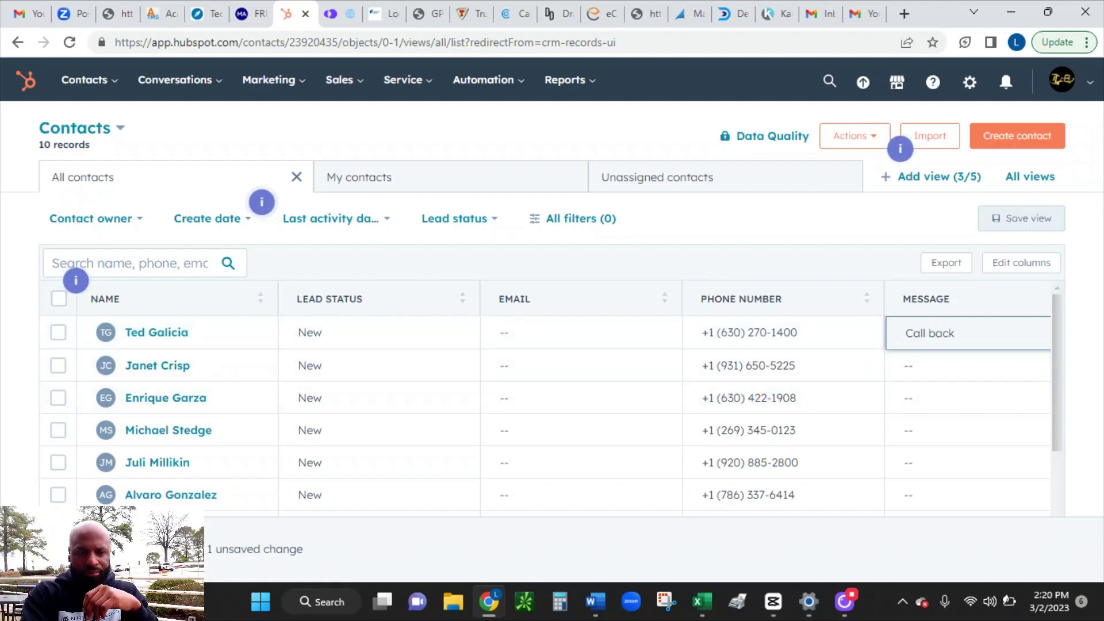
pyautogui.click(69, 549)
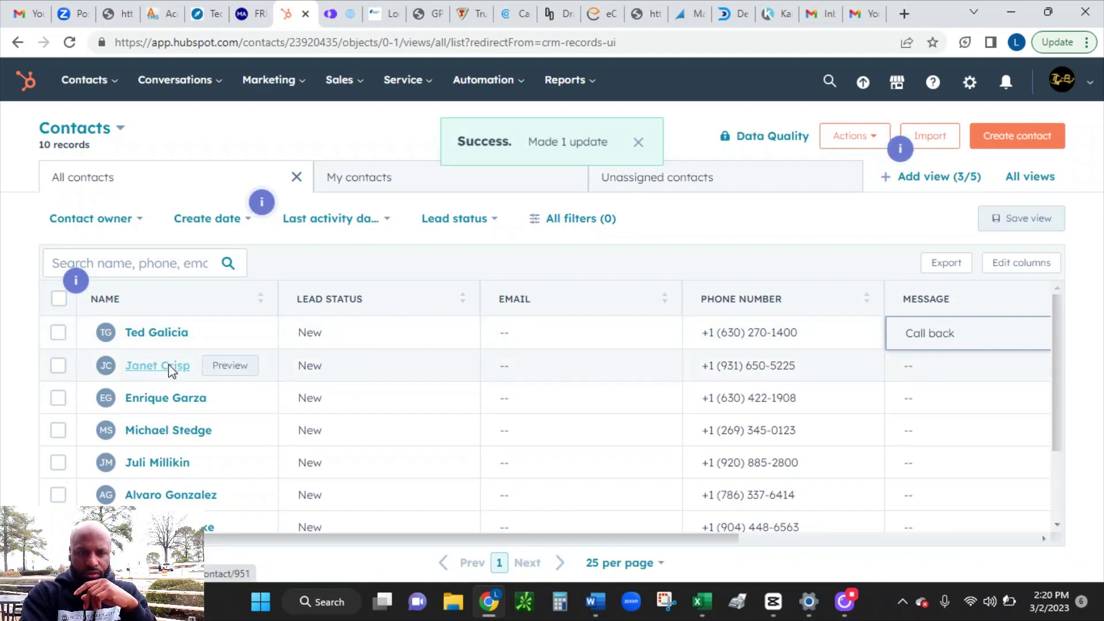
# - Open the second contact's record, the one at Portobello America, and copy the contact's phone number
pyautogui.click(174, 369)
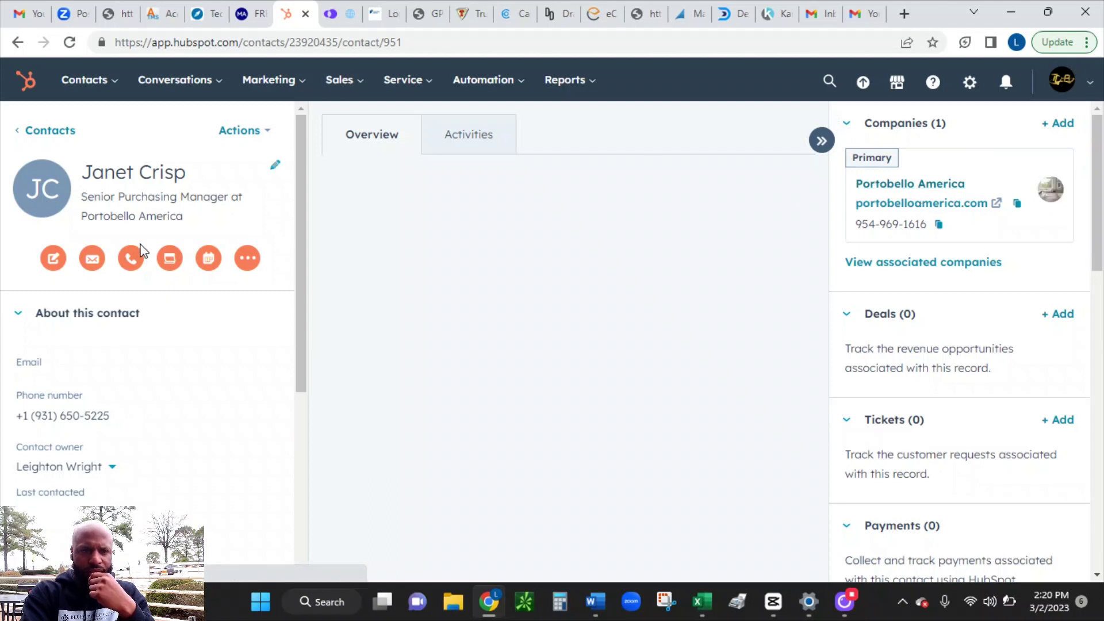
pyautogui.click(109, 415)
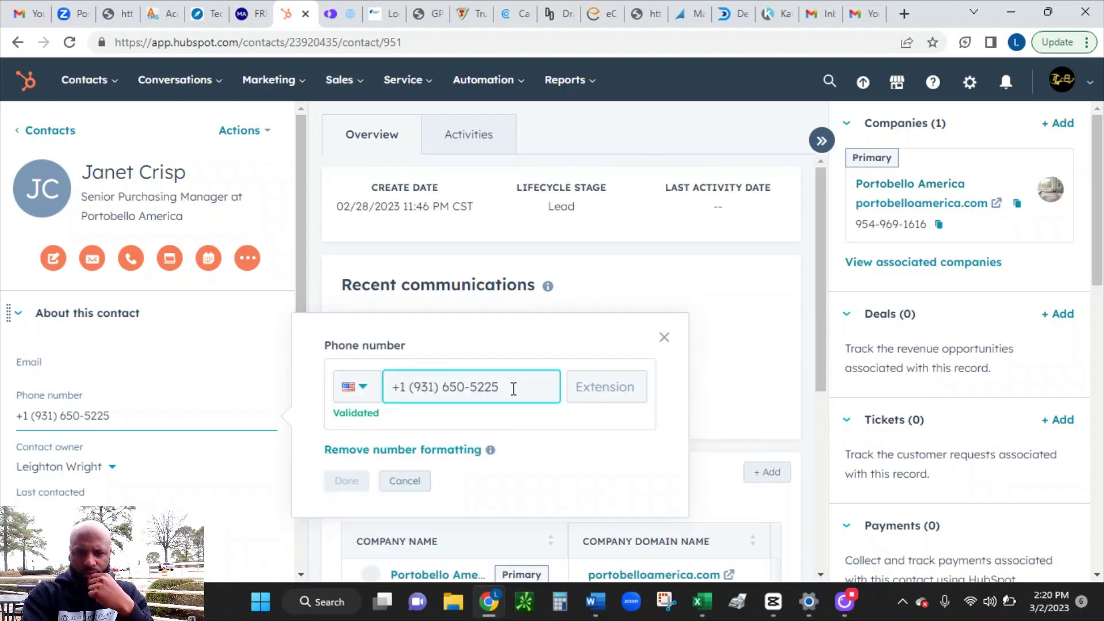
pyautogui.moveTo(512, 387); pyautogui.dragTo(394, 391)
pyautogui.hotkey('ctrl', 'c')
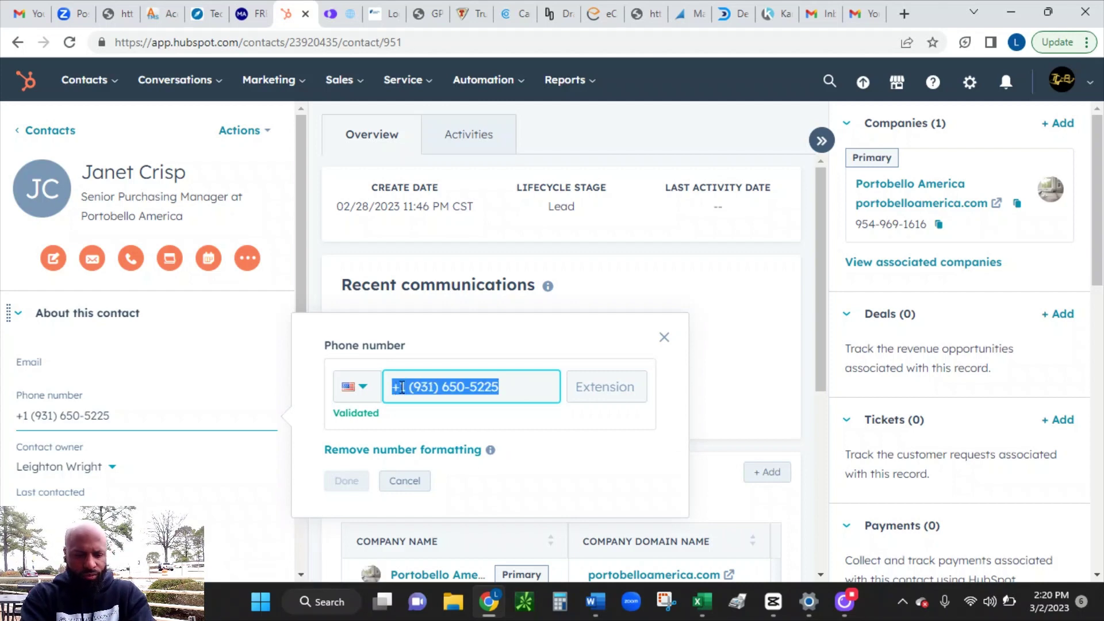
pyautogui.moveTo(403, 393)
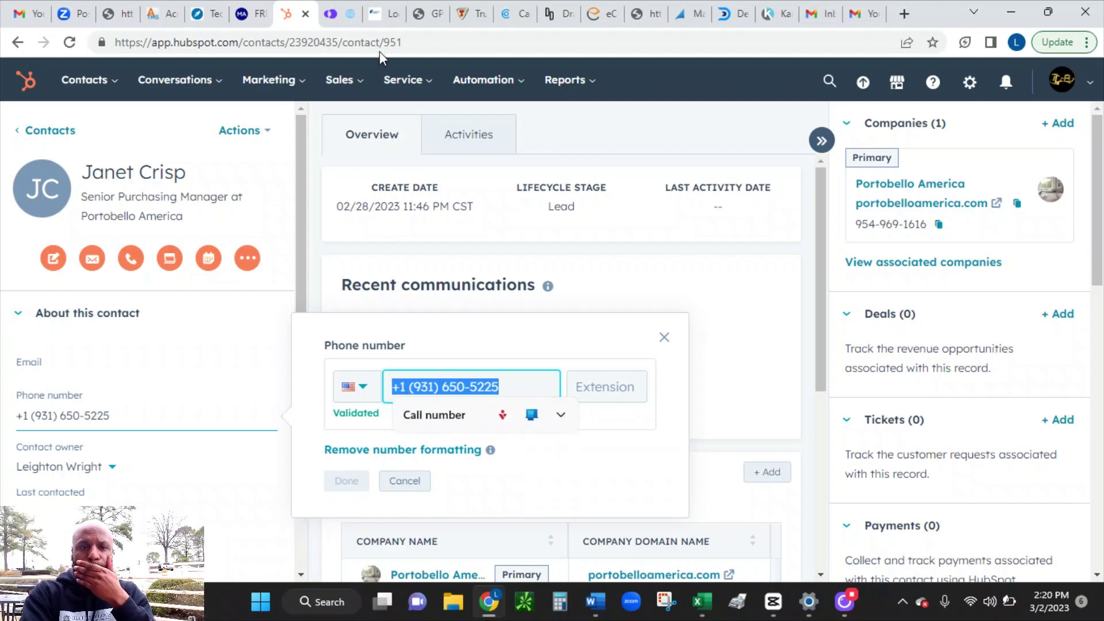
# - Switch to OpenPhone and start a call to the Portobello America contact using the copied phone number
pyautogui.moveTo(335, 20)
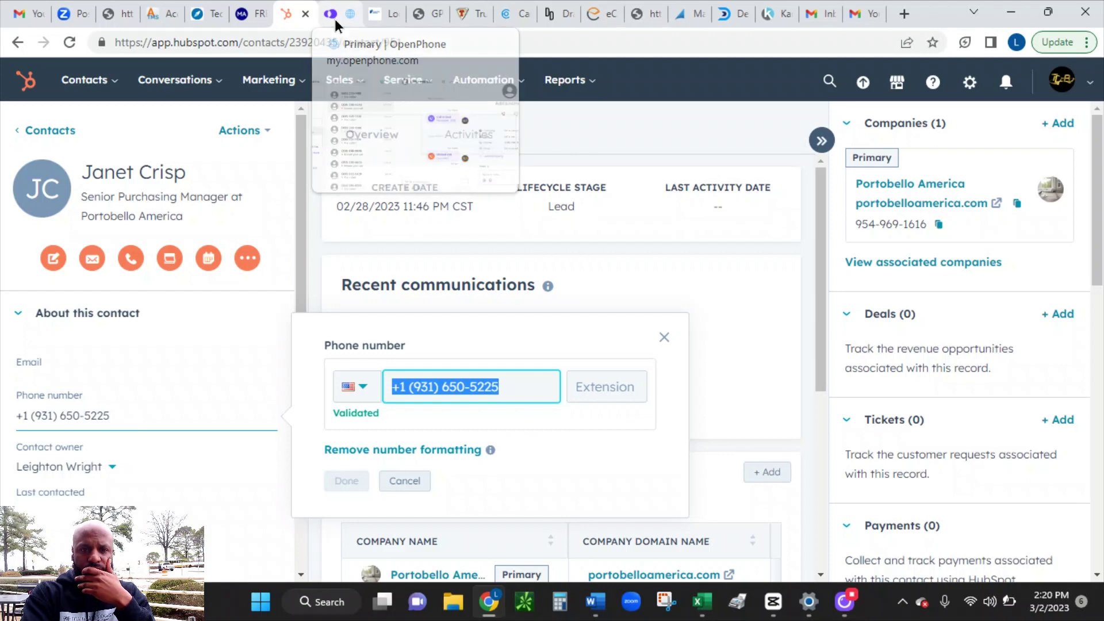
pyautogui.click(335, 19)
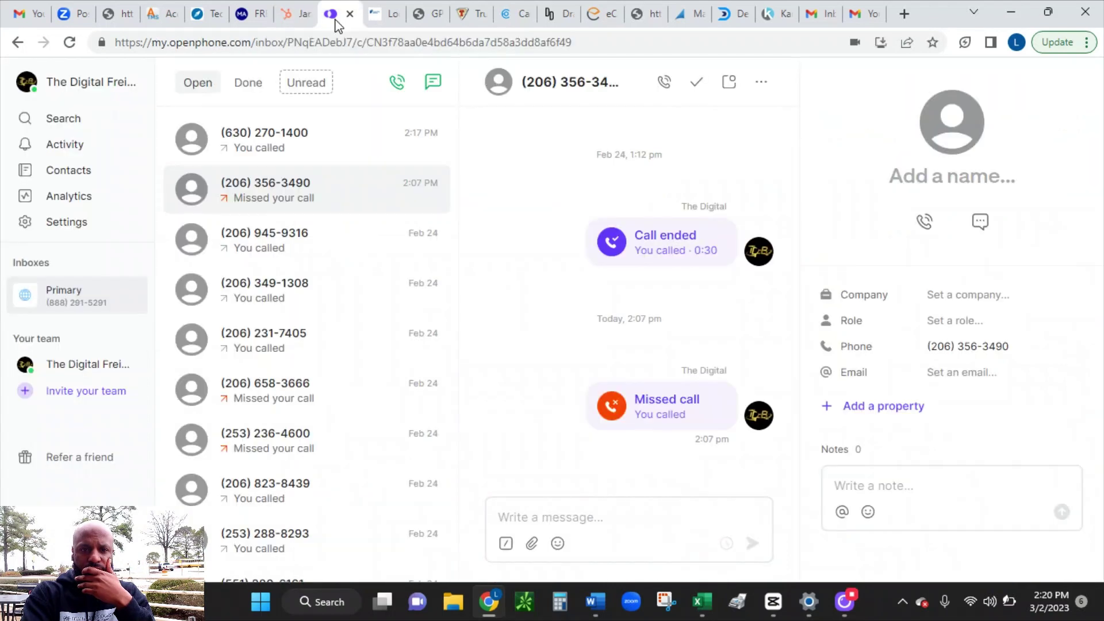
pyautogui.click(398, 82)
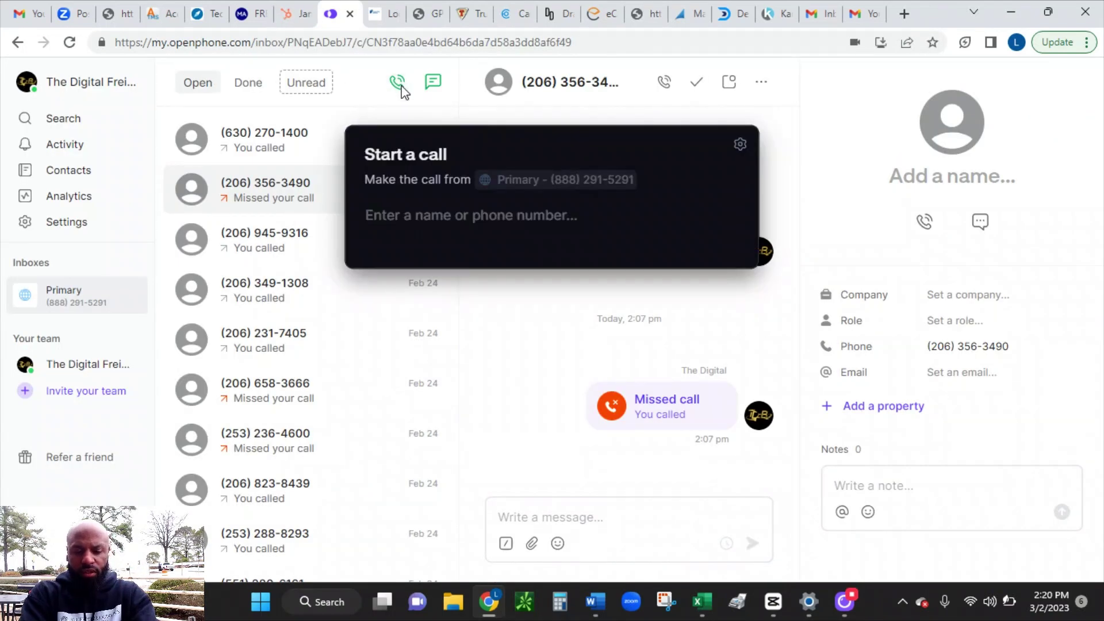
pyautogui.hotkey('ctrl', 'v')
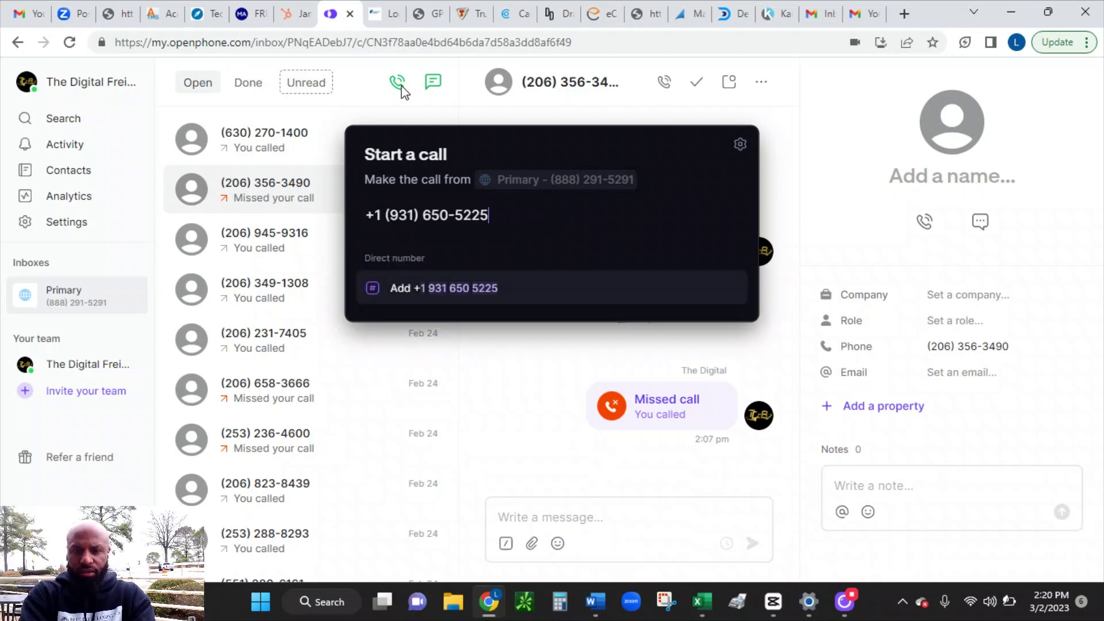
pyautogui.press('Return')
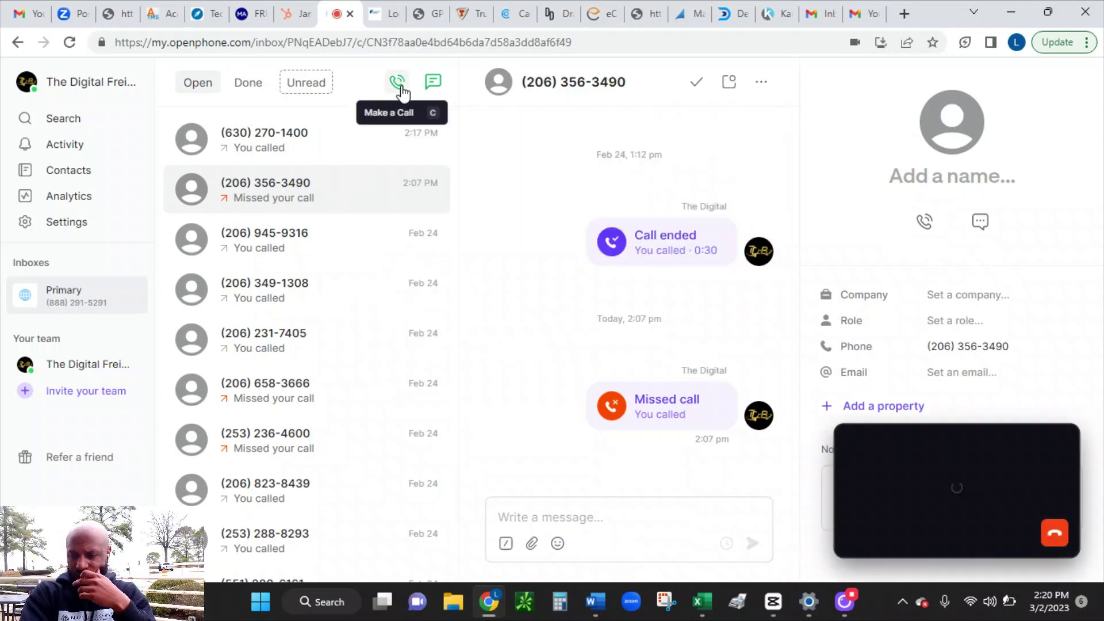
# - Switch to HubSpot during the call and close the phone number editor on the contact's record
pyautogui.click(292, 15)
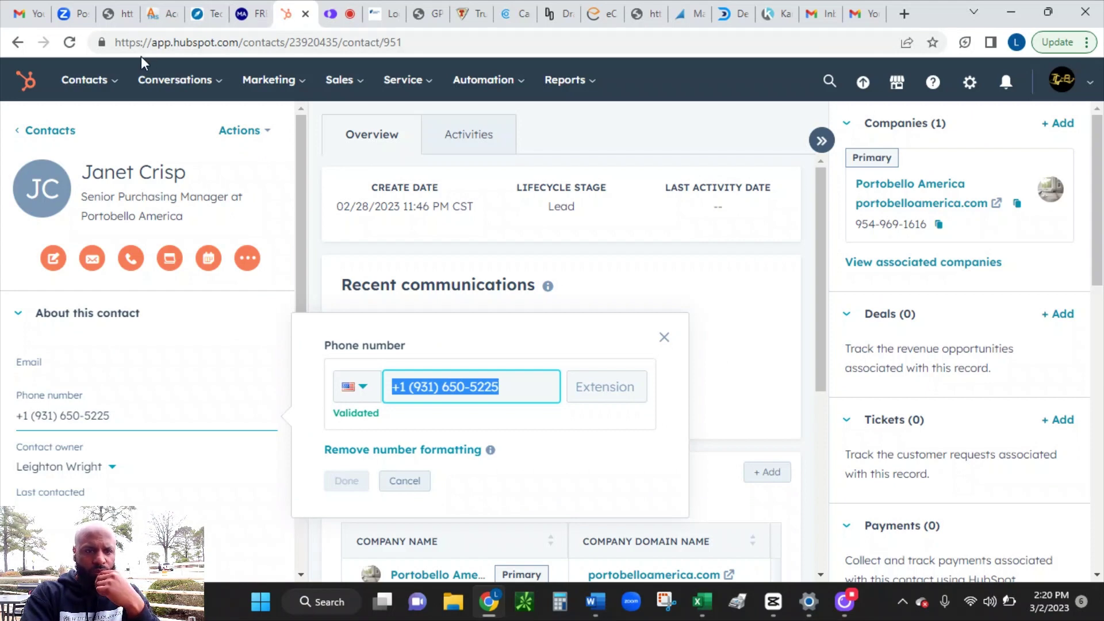
pyautogui.click(87, 89)
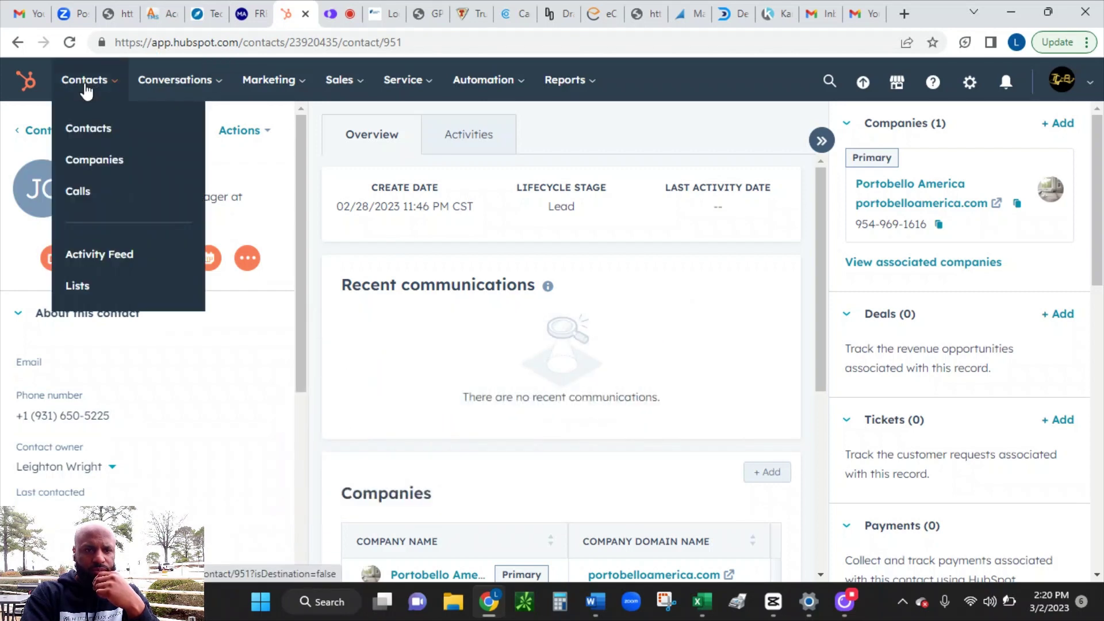
pyautogui.click(86, 90)
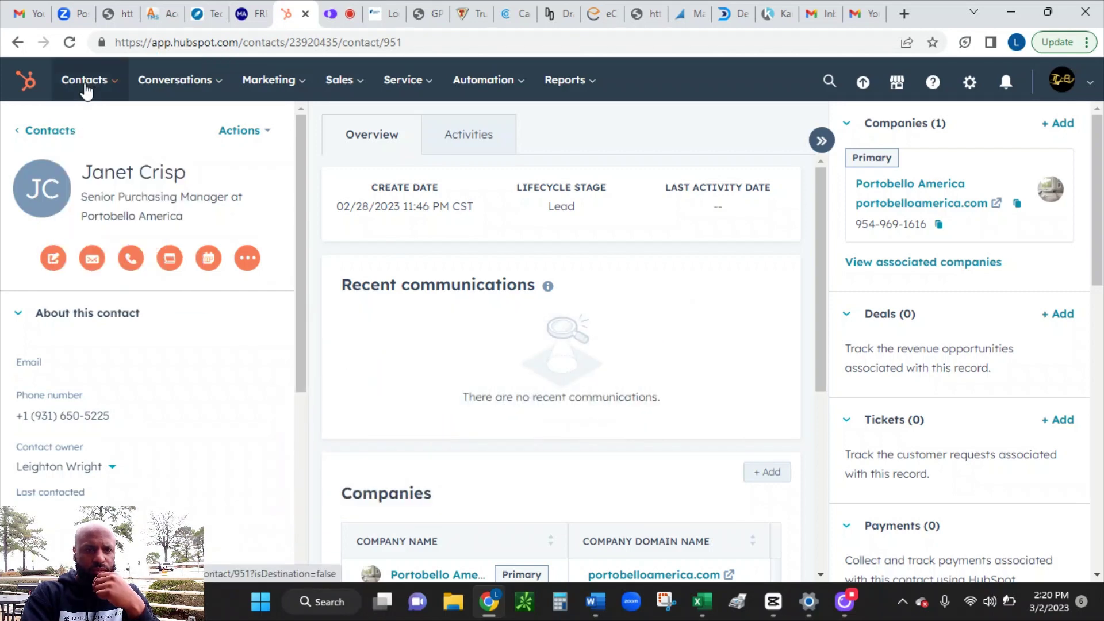
# - Return to the ongoing call in OpenPhone, send the digit 4 on its keypad, and end the call after checking the HubSpot record
pyautogui.click(336, 18)
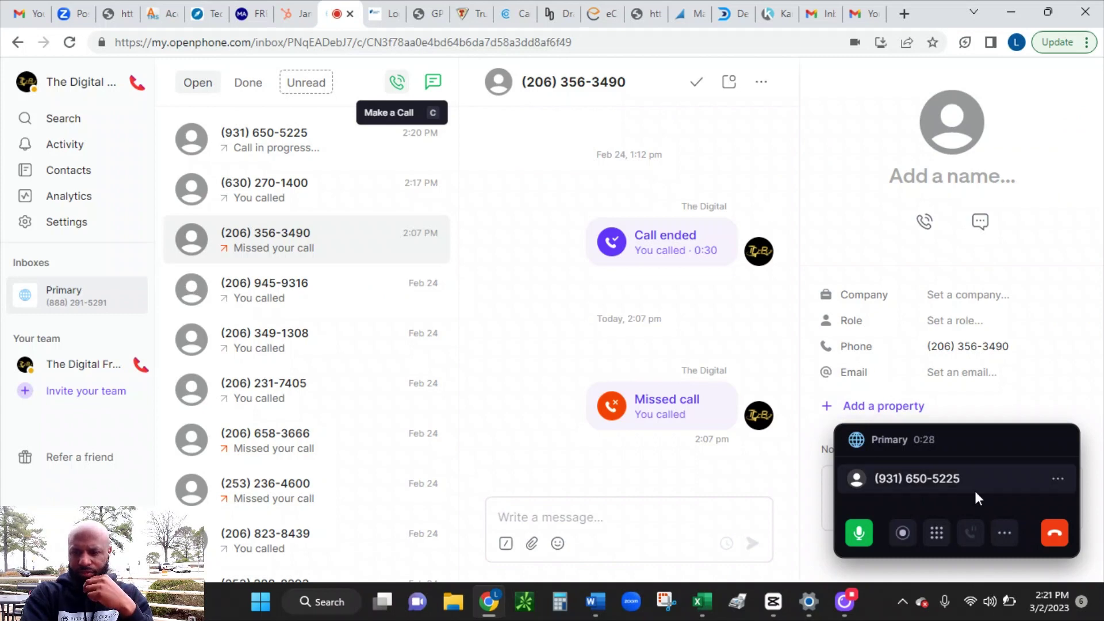
pyautogui.click(937, 533)
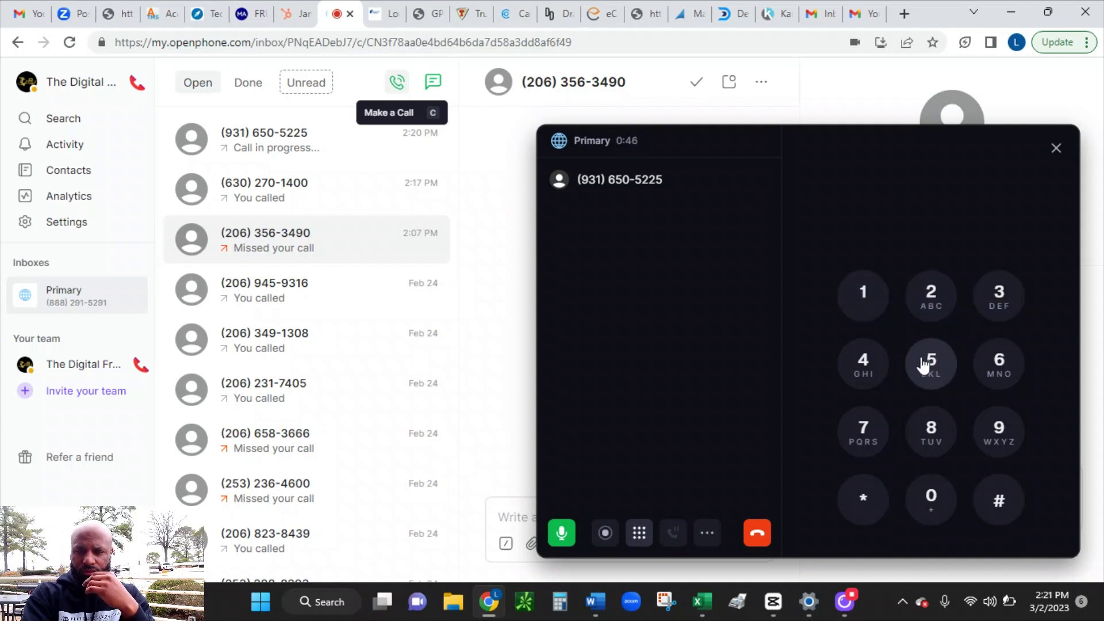
pyautogui.click(864, 366)
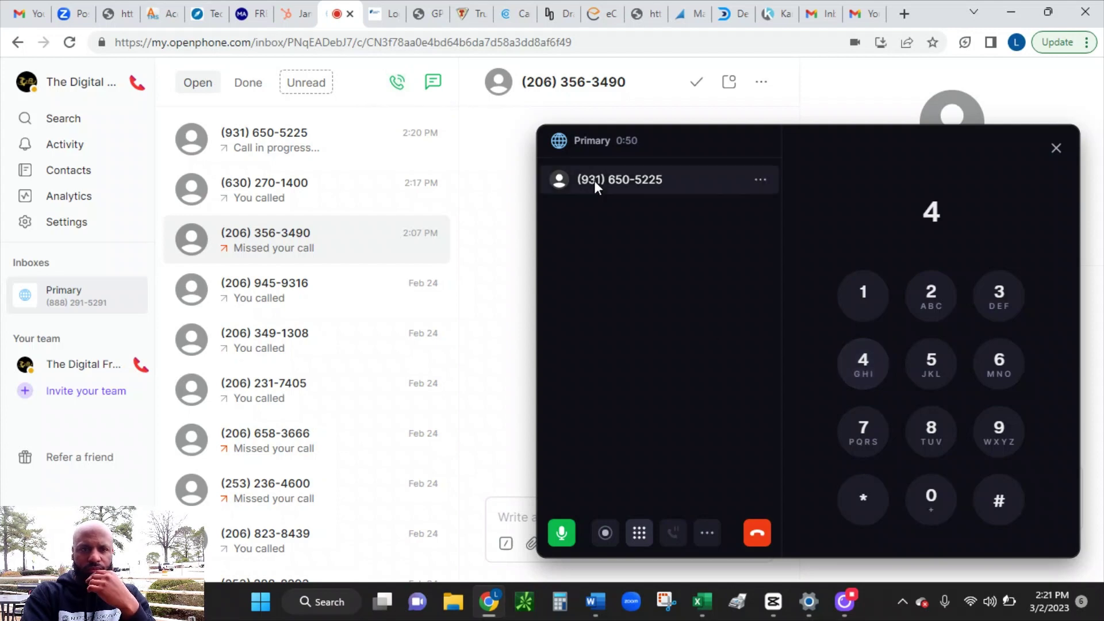
pyautogui.click(295, 19)
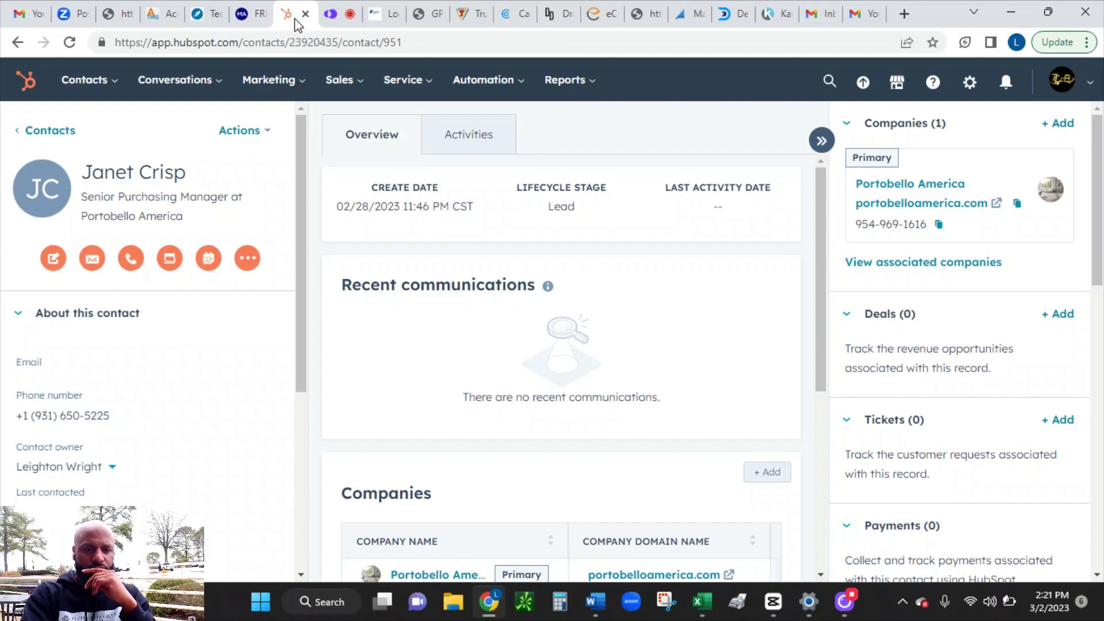
pyautogui.click(334, 17)
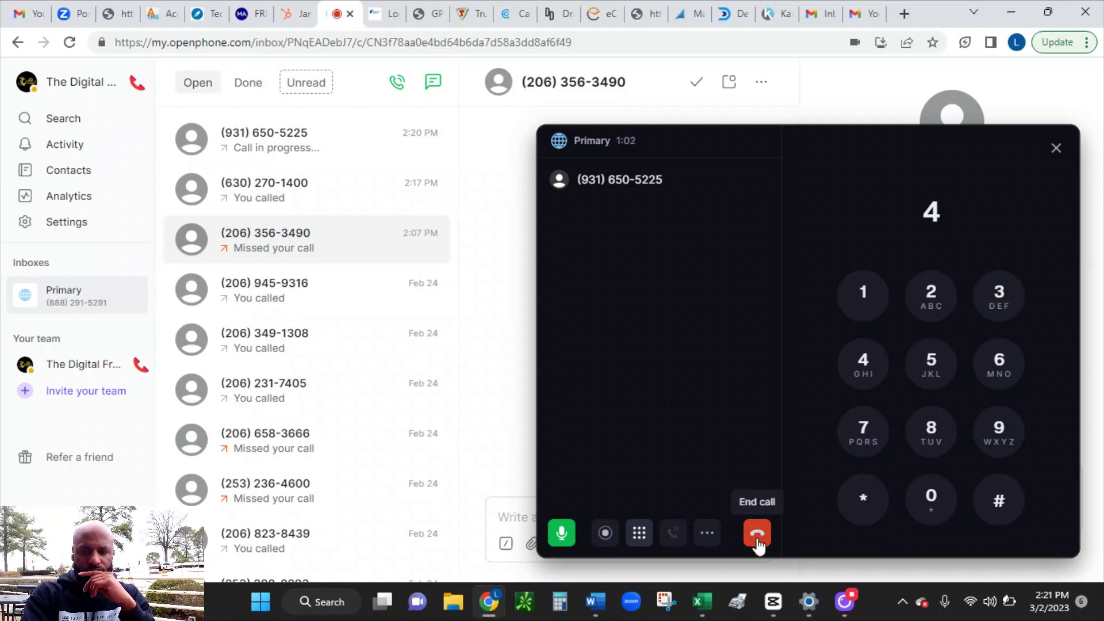
pyautogui.click(757, 538)
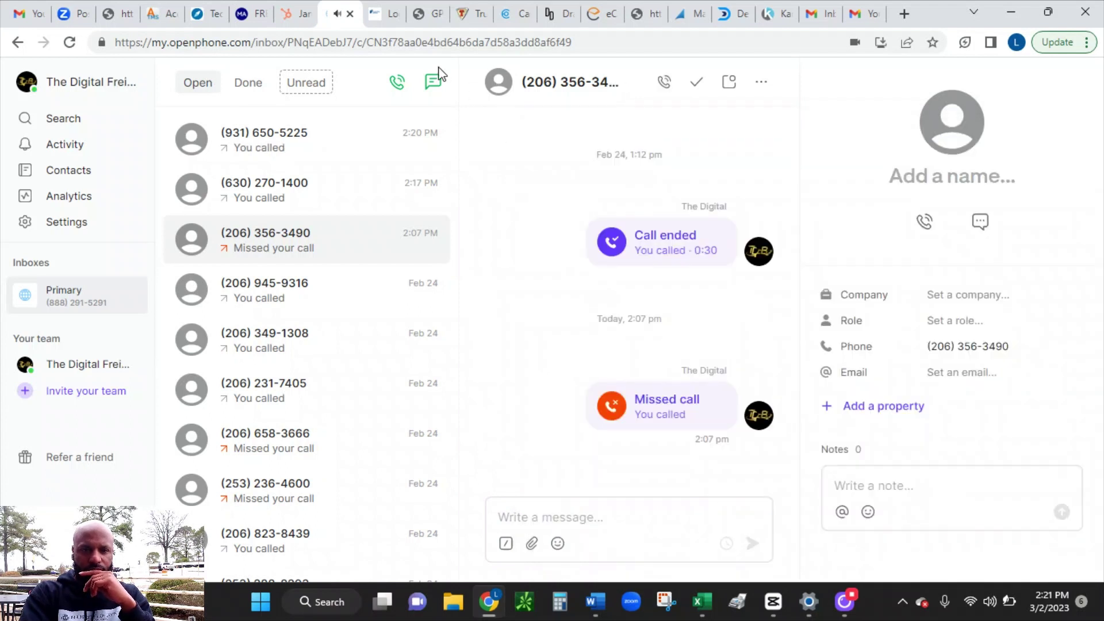
# - Prepare another call to the same contact with the copied phone number, dismissing the low battery warning
pyautogui.click(396, 83)
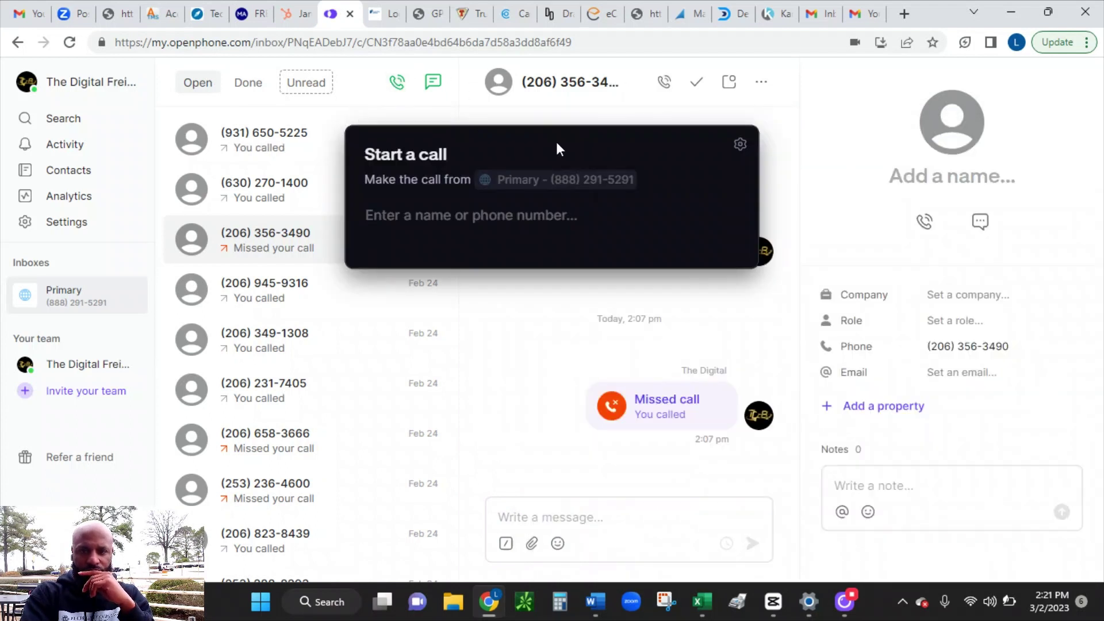
pyautogui.hotkey('ctrl', 'v')
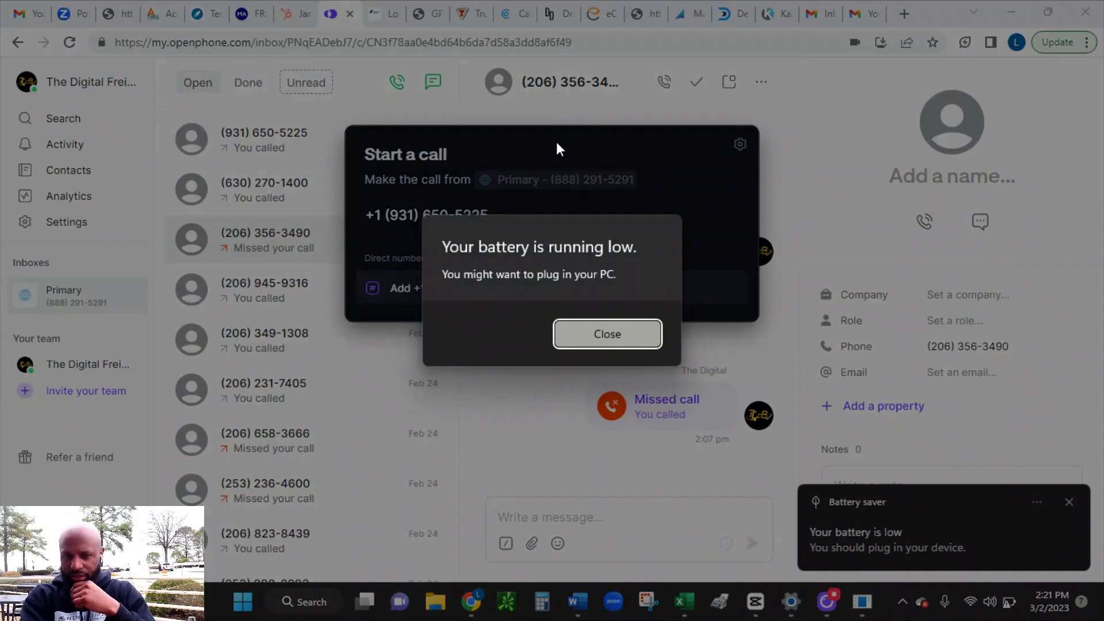
pyautogui.click(594, 333)
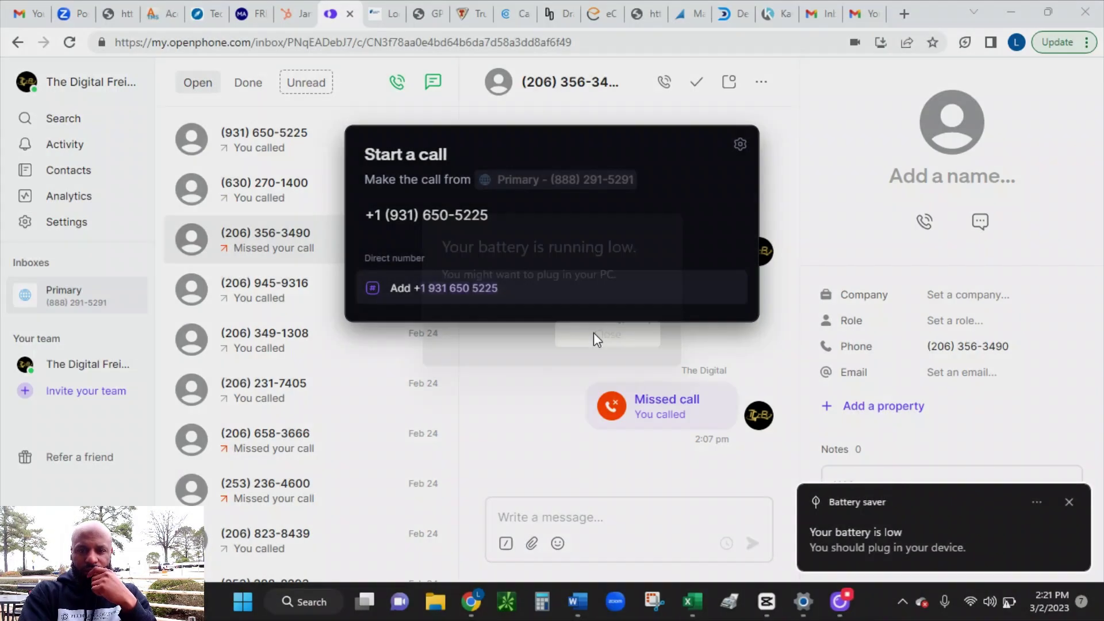